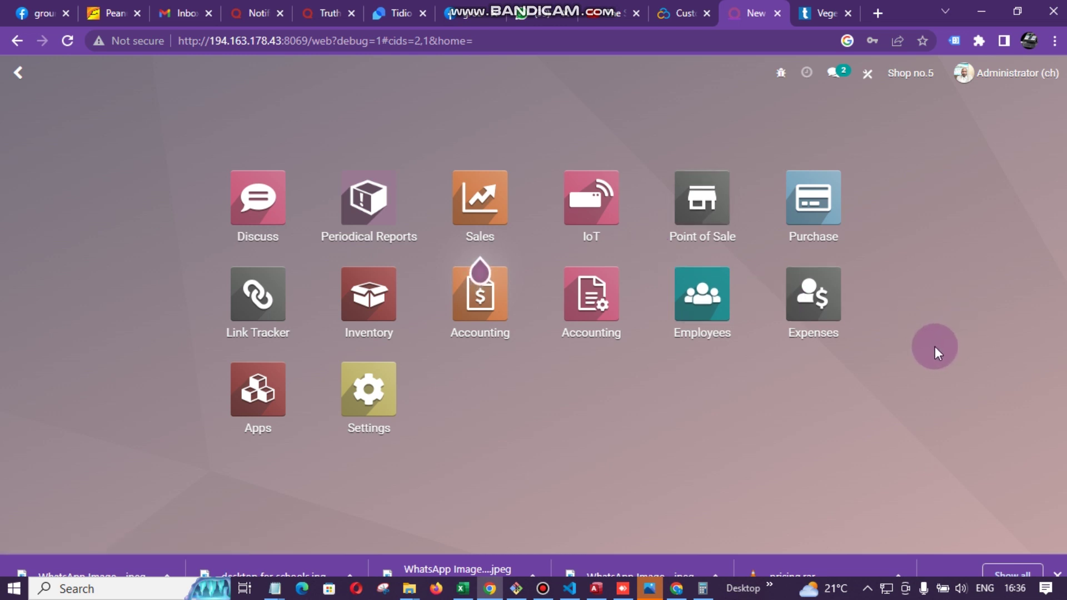
Open the Inventory app from the Odoo home screen and expand its Products menu.
click(375, 306)
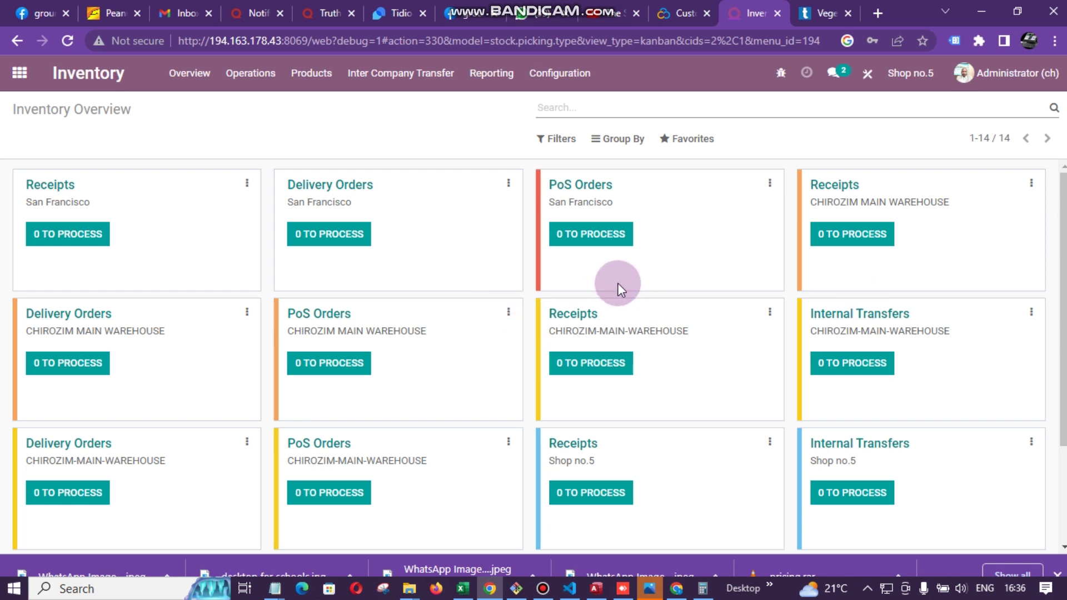
click(299, 78)
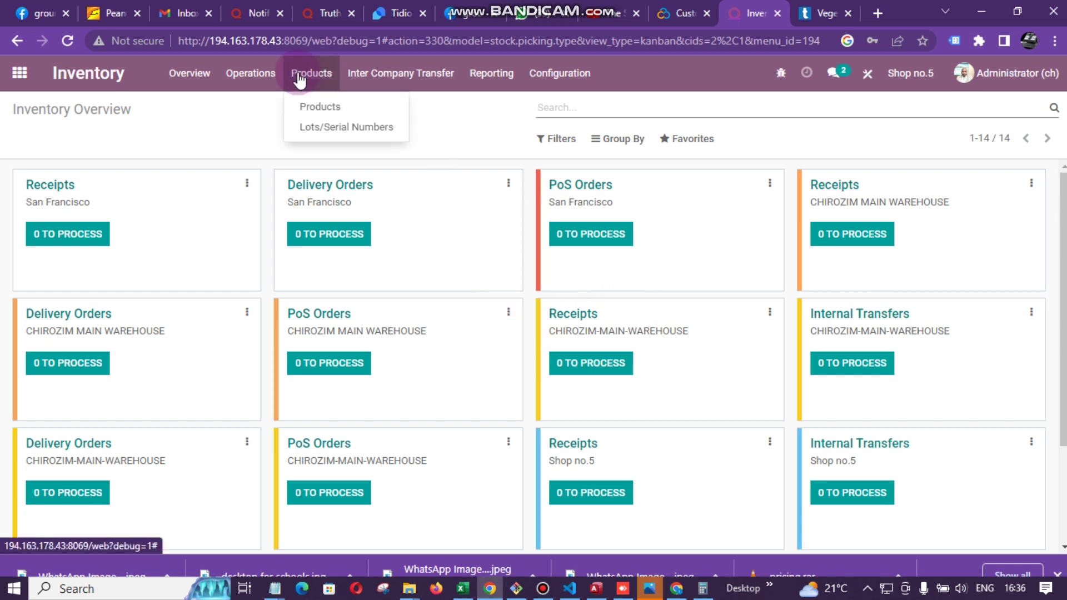
List all seven products as an unfiltered table, then start a new product.
click(324, 108)
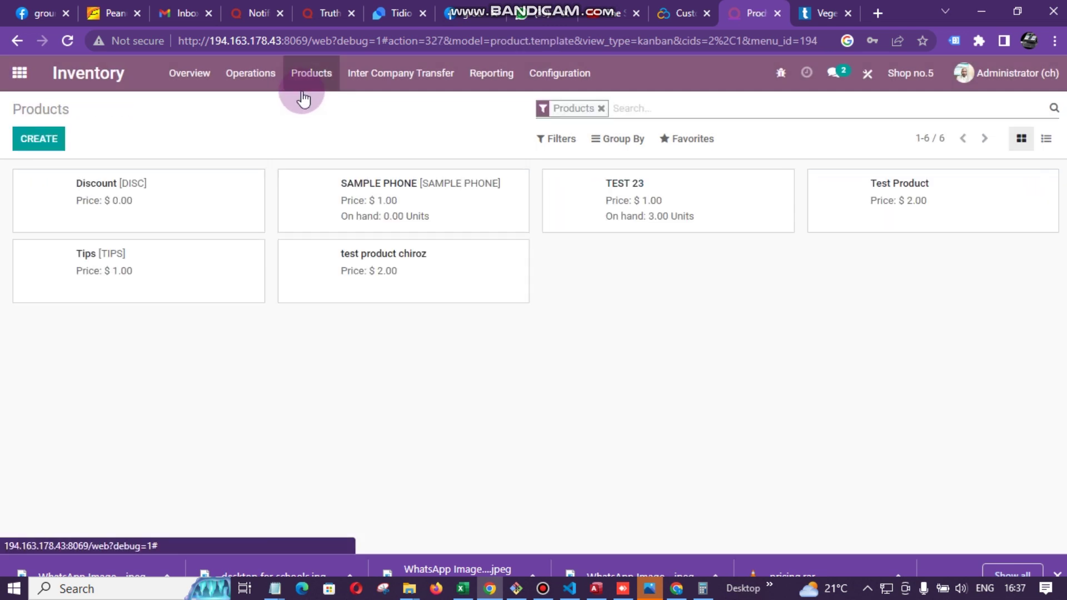
click(608, 111)
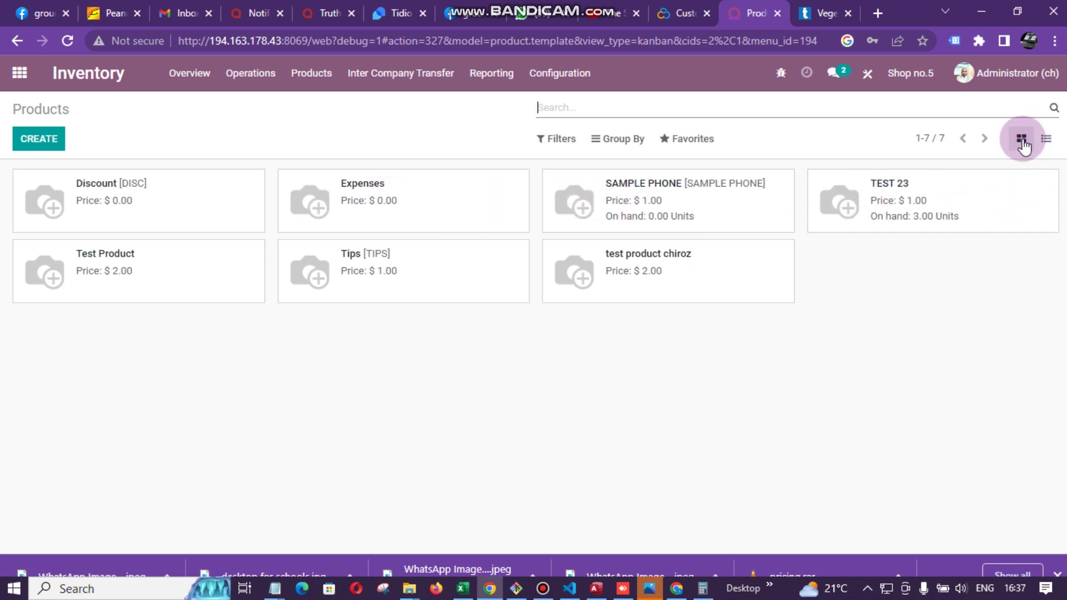
click(1050, 143)
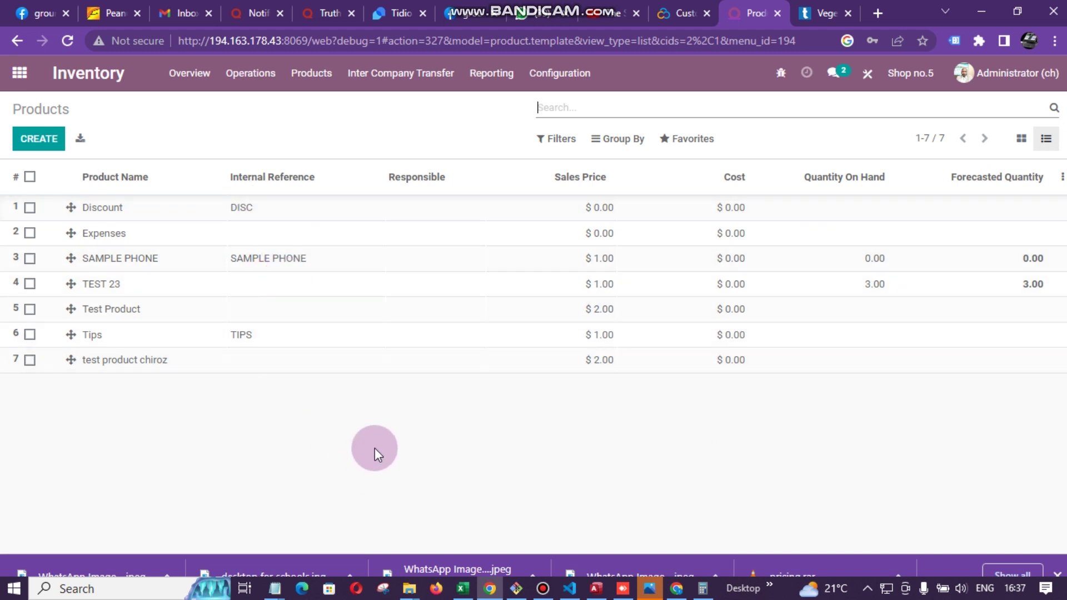
click(36, 141)
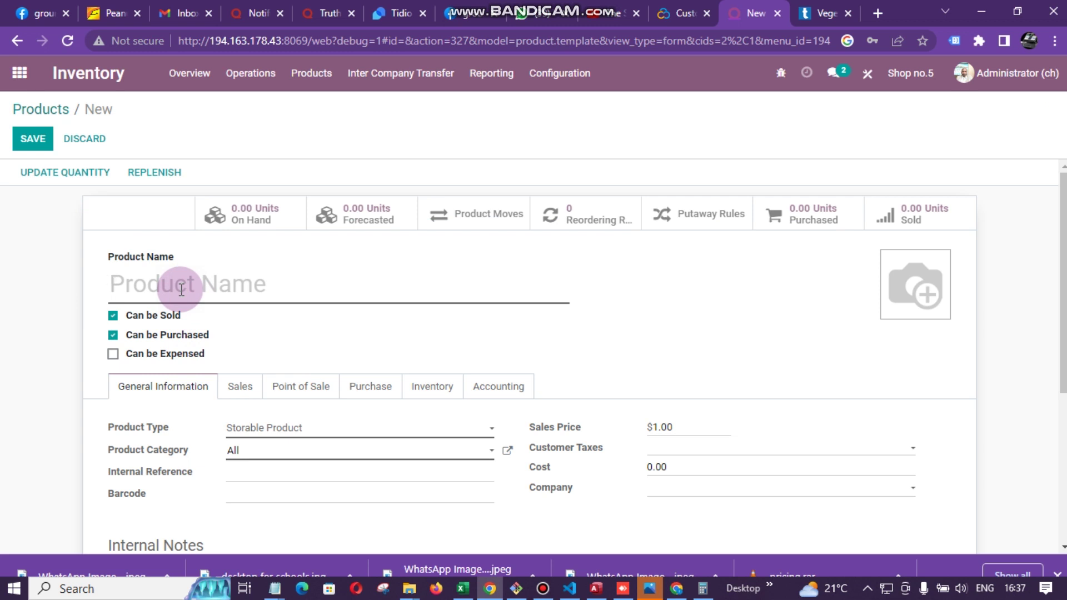
Name the new product 'LAPTOP COREi9 demo', correcting the mistyped capital I.
text(LAPTOP)
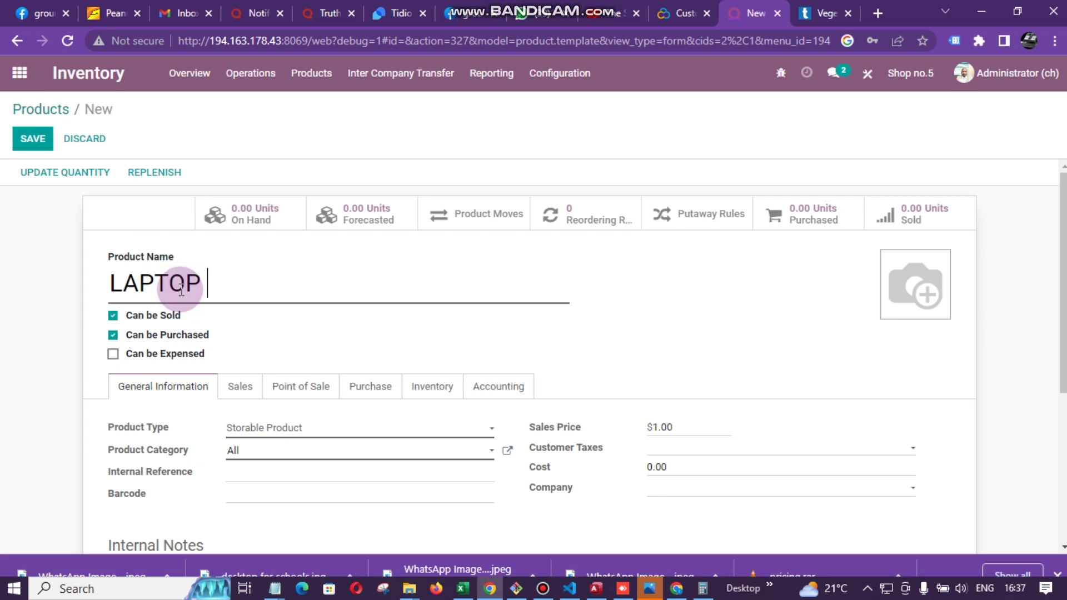
text( COREI)
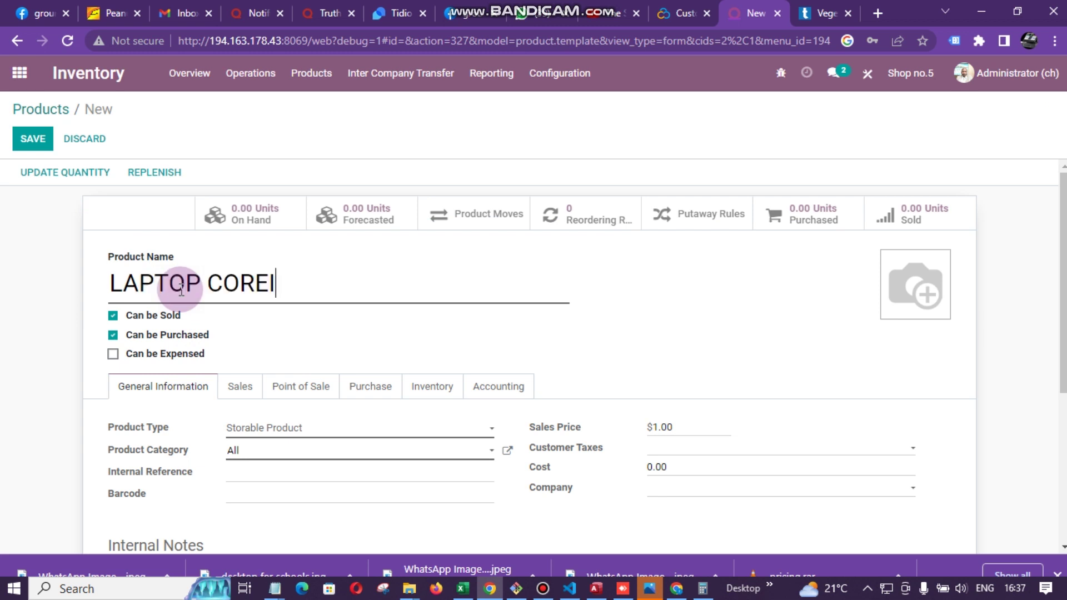
key(BackSpace)
text(i9 demo)
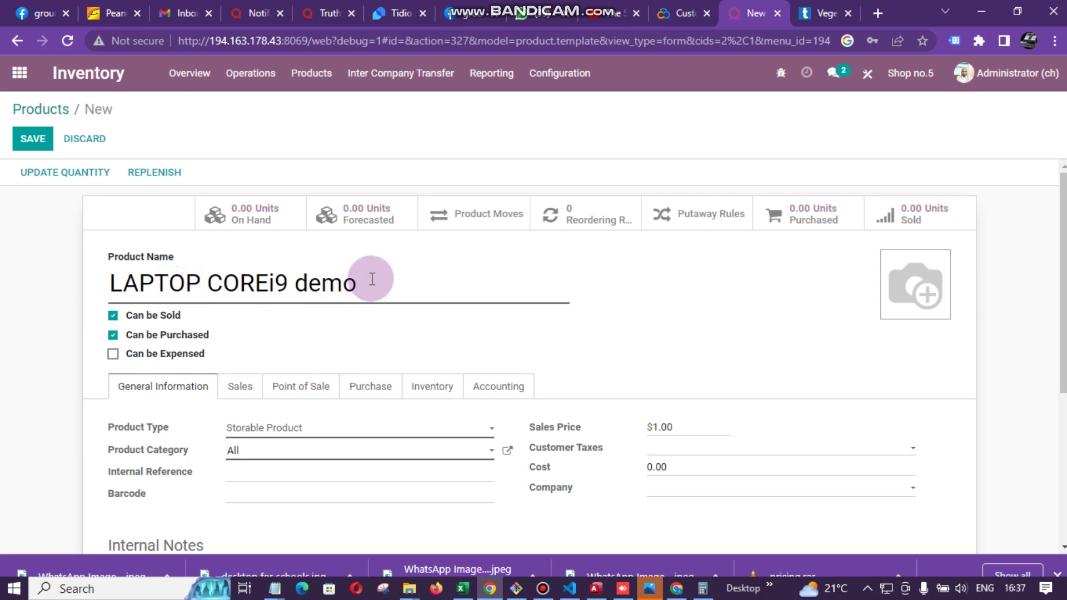
drag(373, 279, 53, 272)
key(ctrl+c)
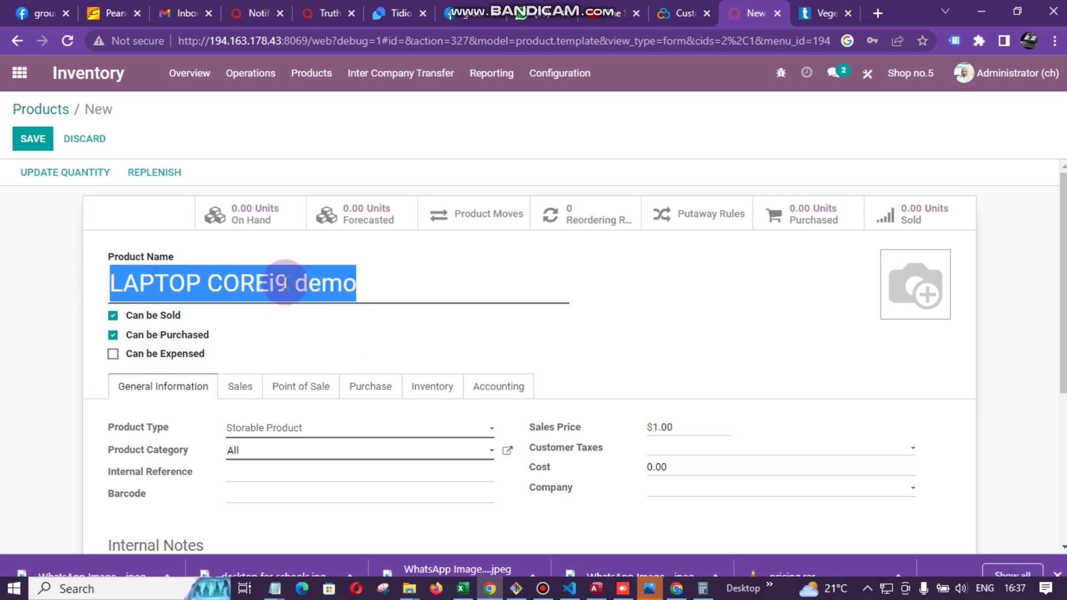
click(409, 272)
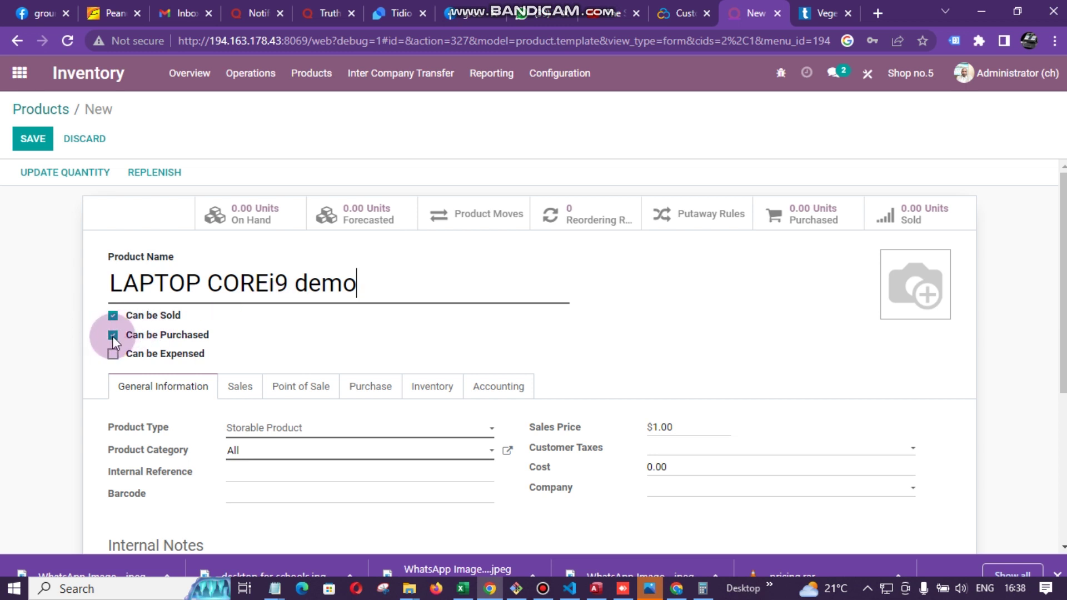
scroll(242, 422, down, 3)
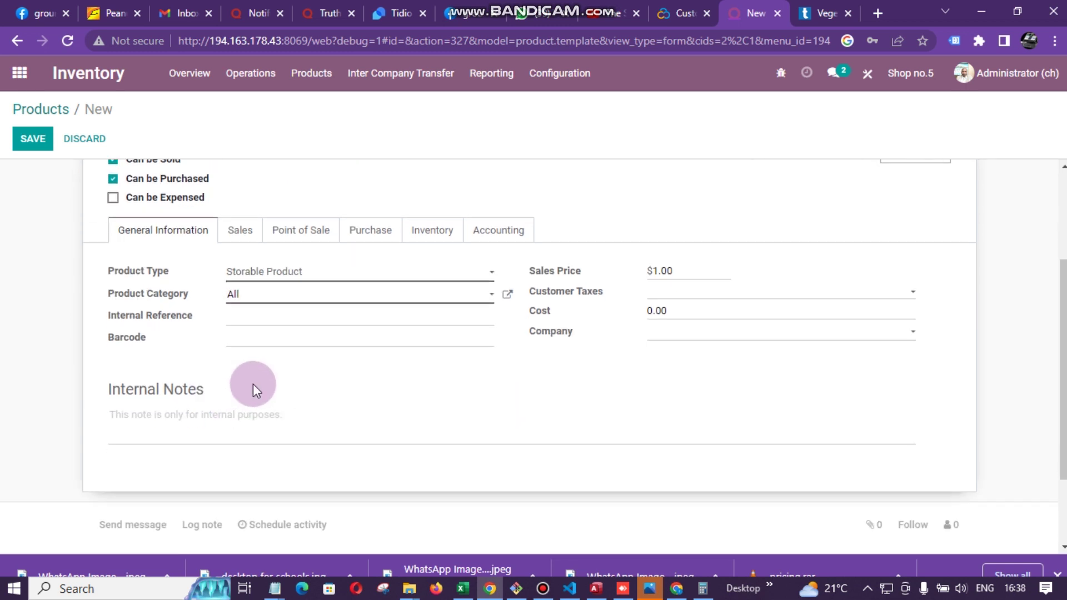
Assign a newly created 'Itel' product category and paste 'LAPTOP COREi9 demo' as internal reference.
click(254, 303)
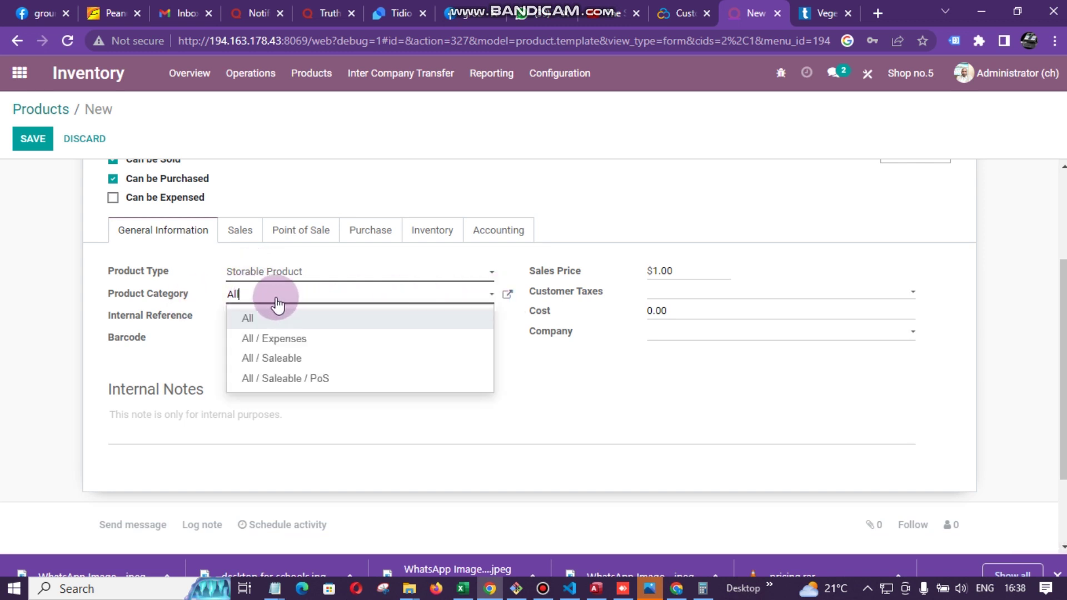
mouse_move(168, 285)
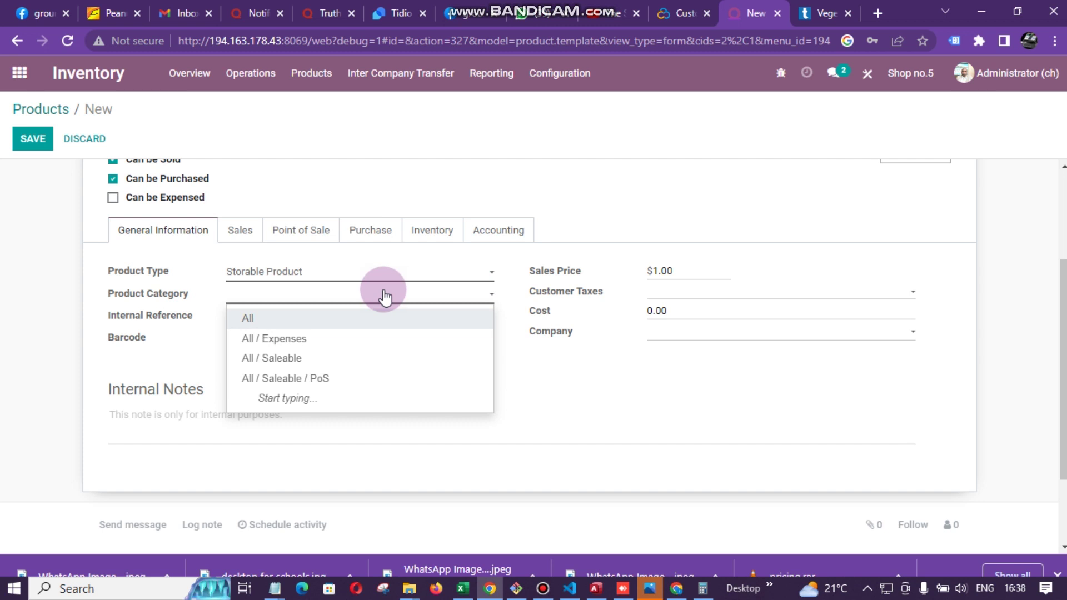
text(Itel)
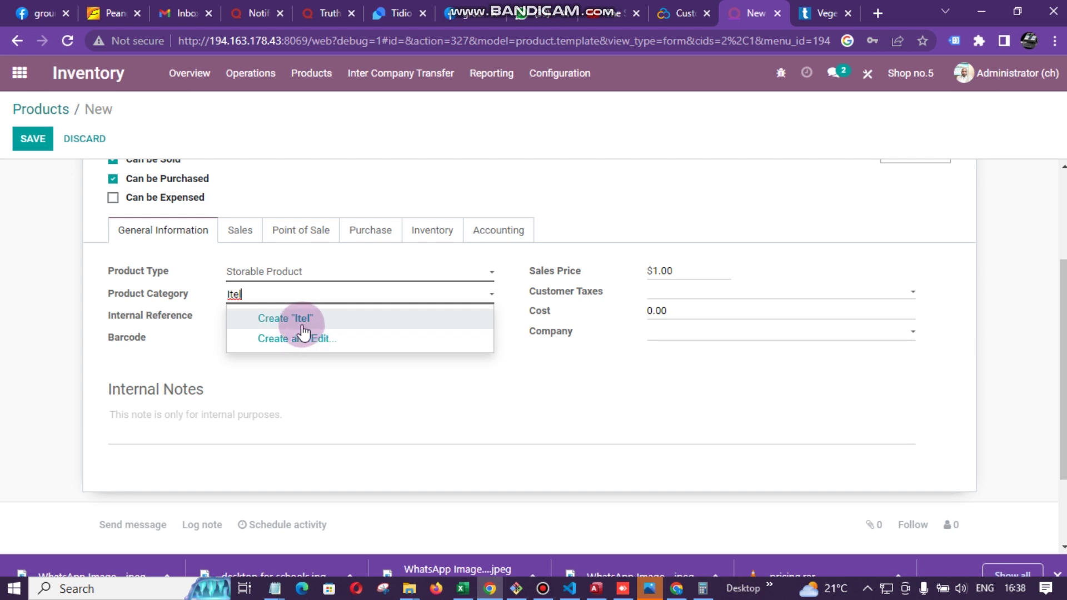
click(348, 321)
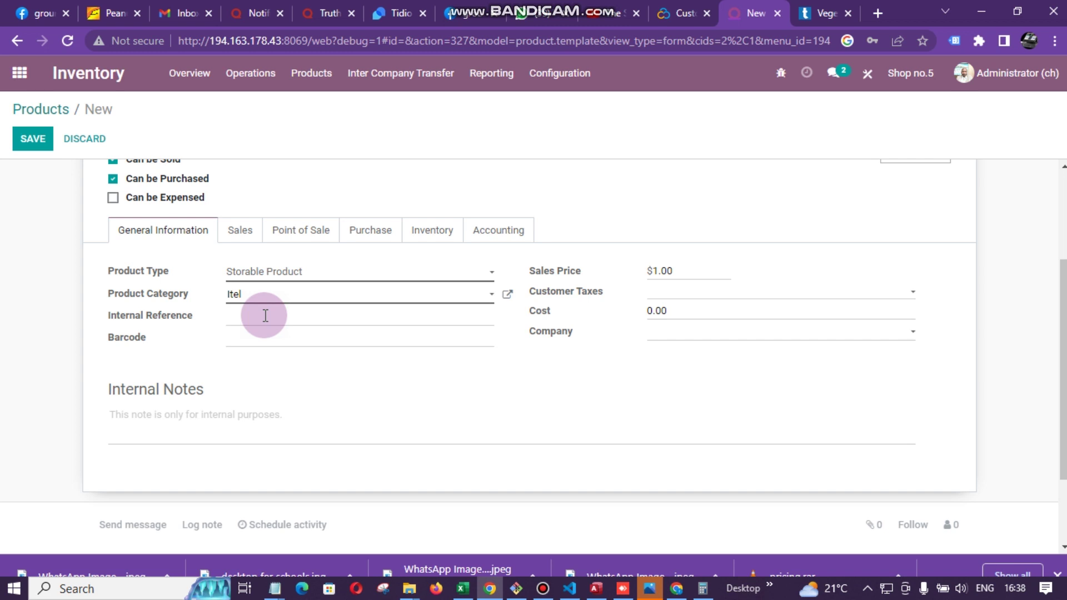
key(ctrl+v)
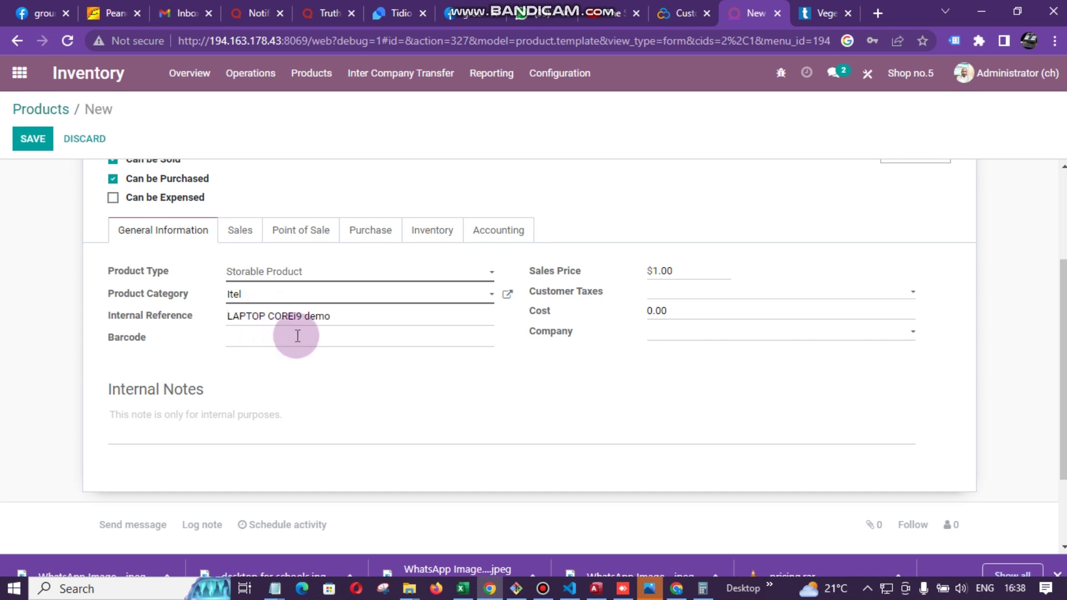
Paste 'LAPTOP COREi9 demo' into the product's Barcode field.
click(182, 266)
click(227, 344)
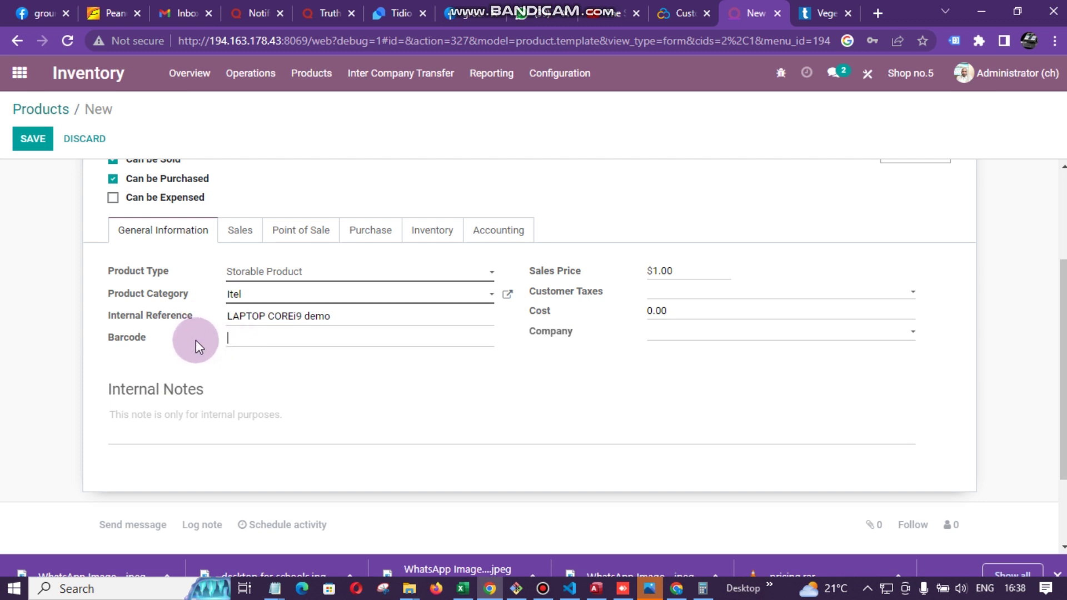
key(ctrl+v)
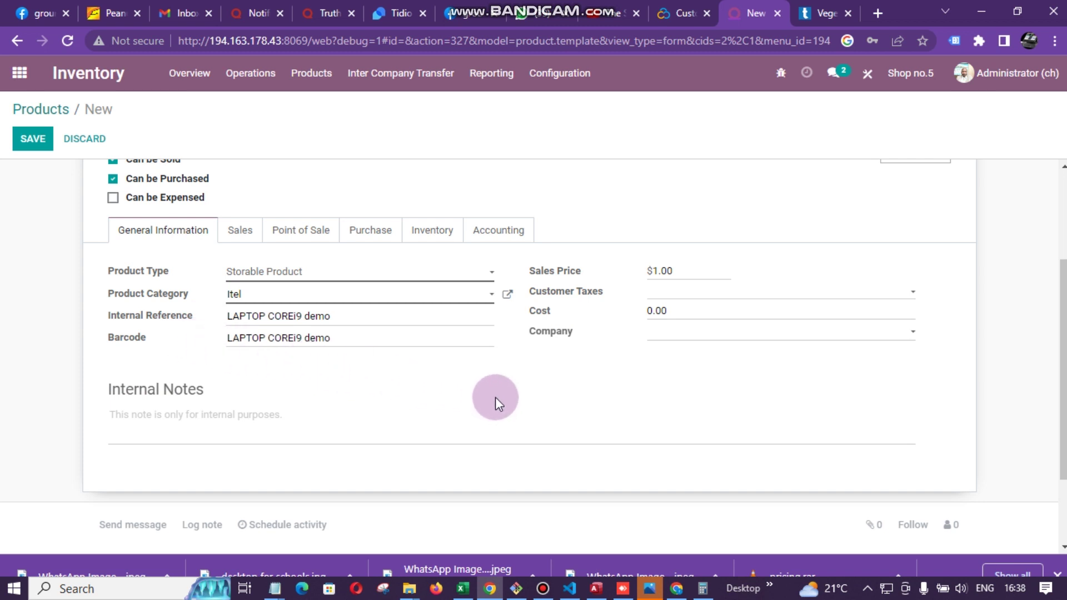
scroll(889, 372, up, 2)
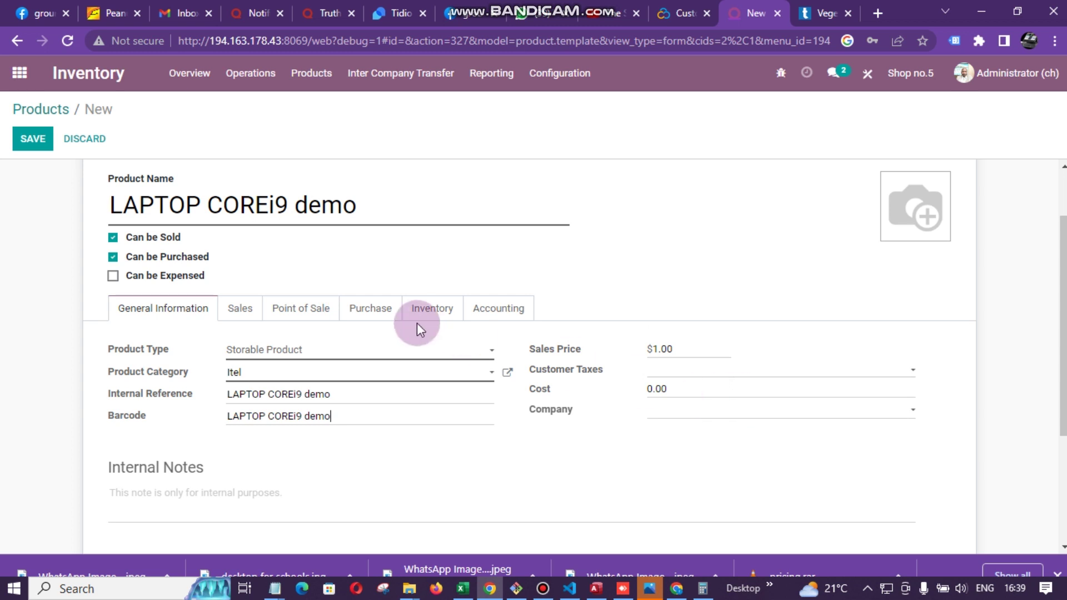
Remove Shop no.5 from the Company field, leaving no company assigned.
click(797, 422)
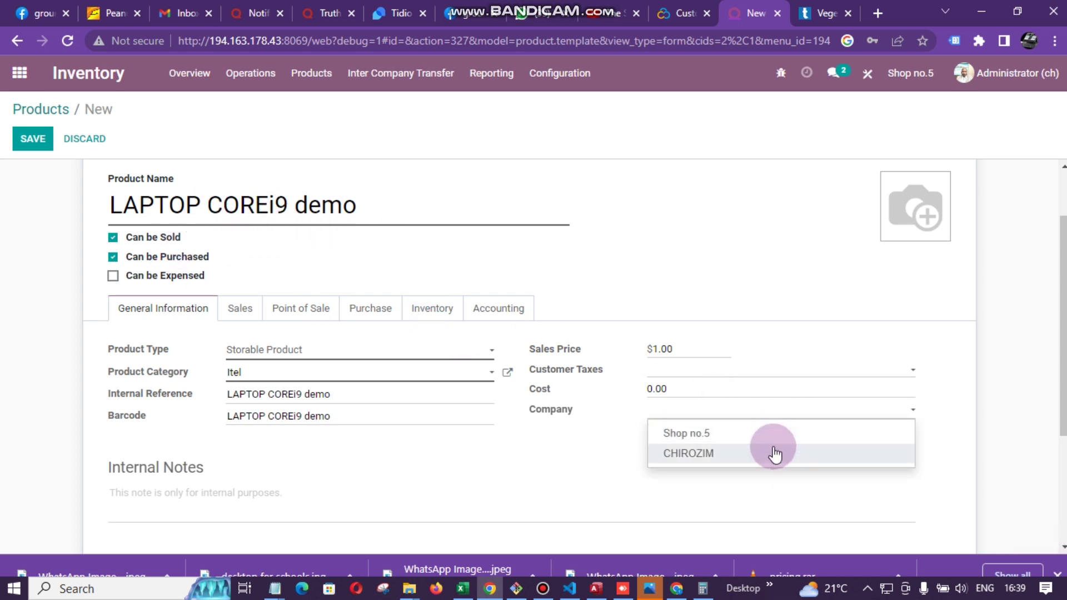
click(715, 432)
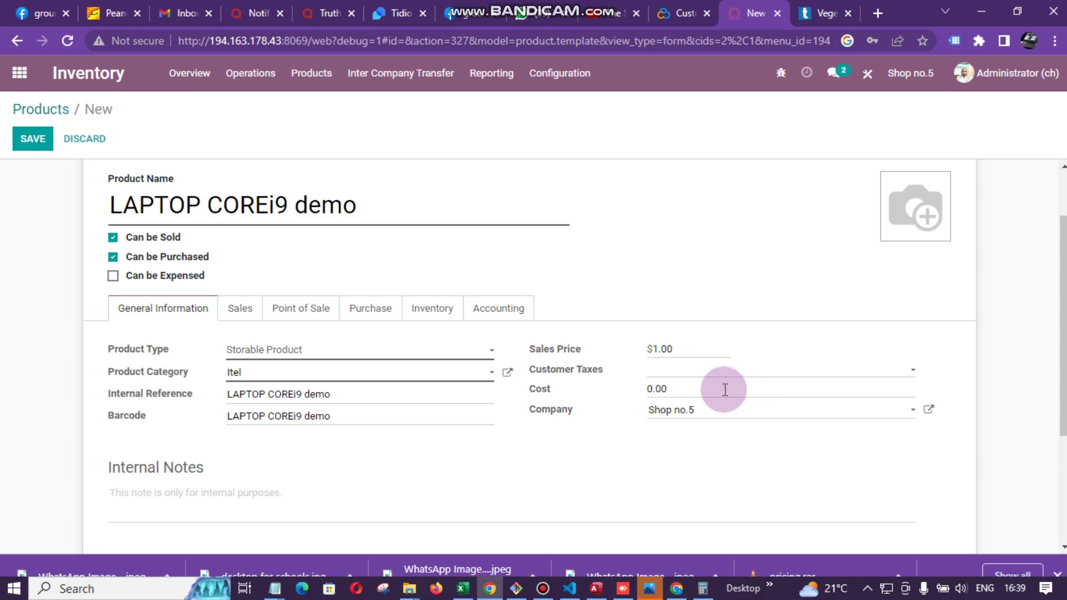
key(BackSpace)
key(BackSpace)
key(BackSpace)
key(BackSpace)
key(BackSpace)
key(BackSpace)
key(BackSpace)
key(BackSpace)
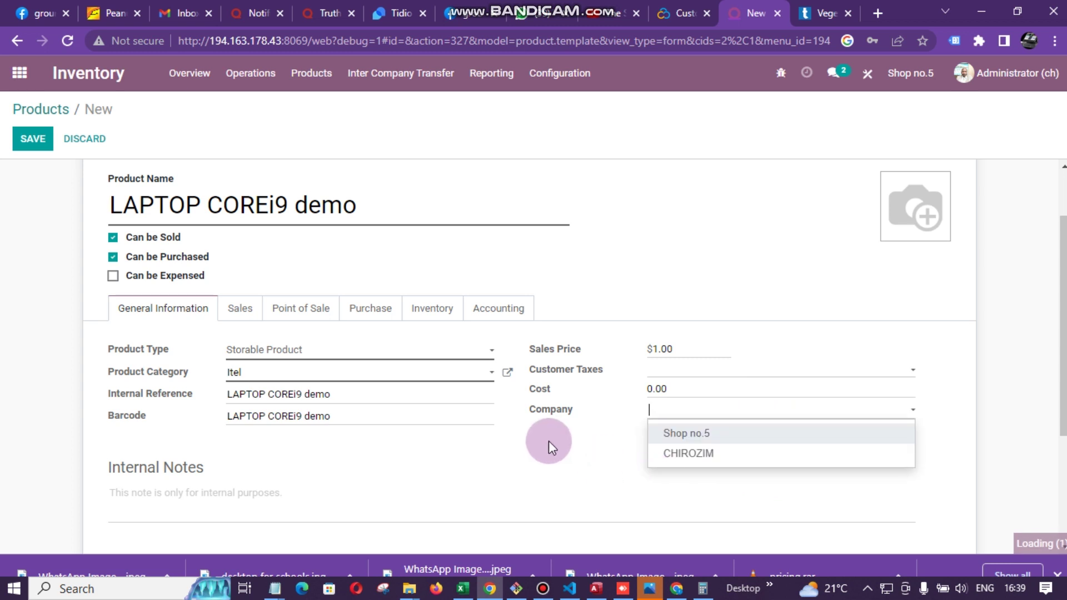
click(546, 455)
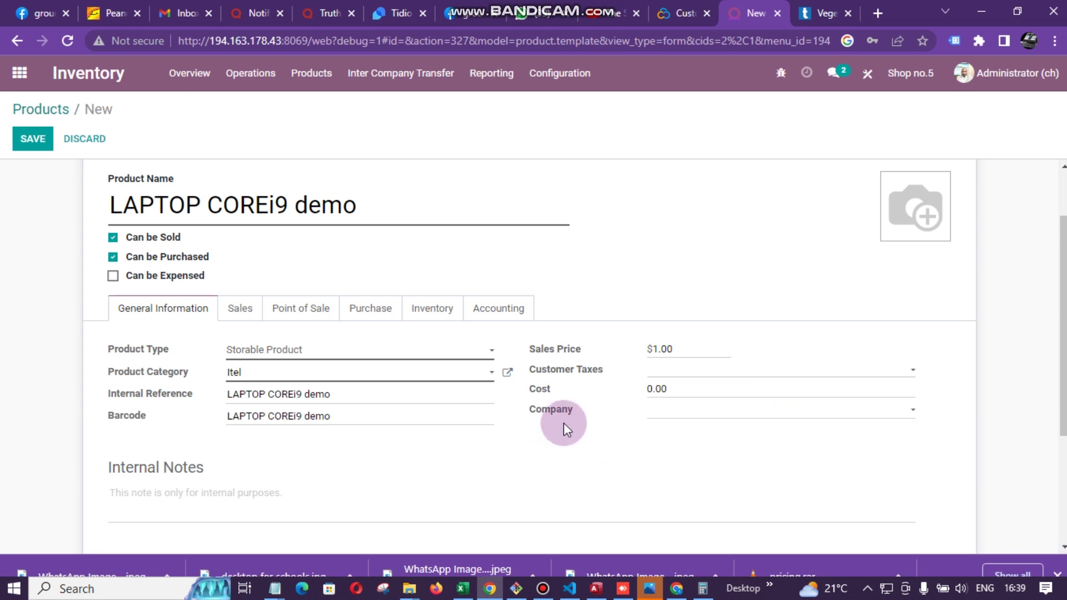
click(698, 421)
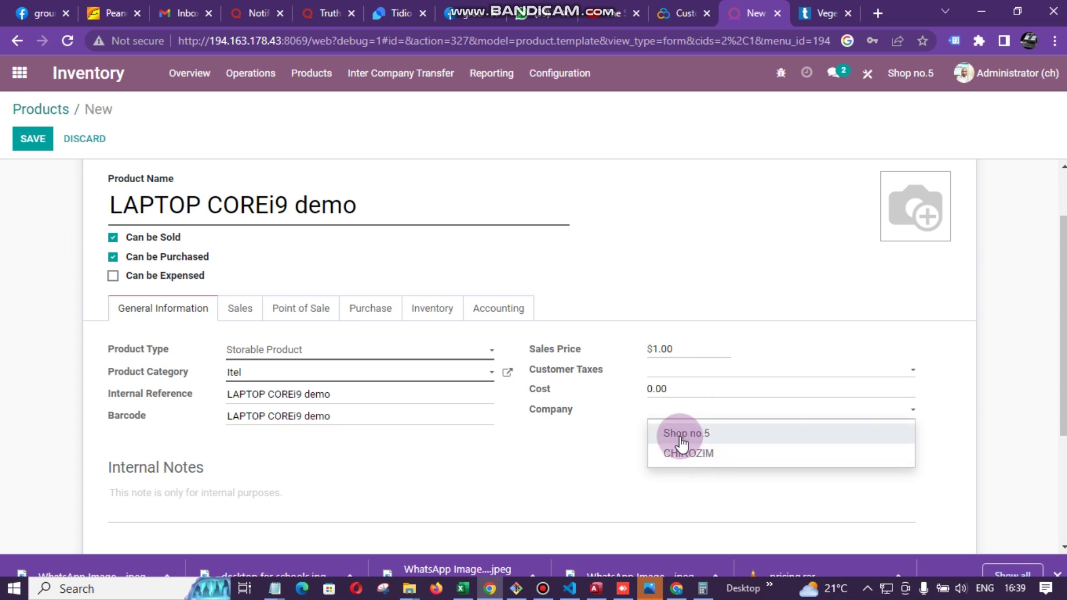
click(590, 461)
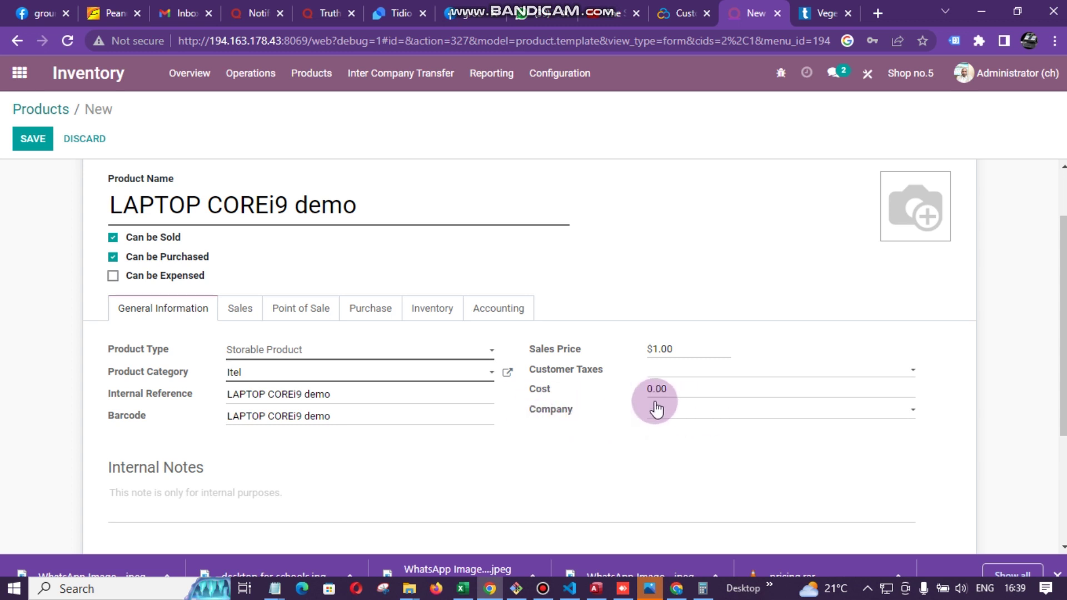
Set the cost to 1.50 and sales price to 2.5, leaving Customer Taxes empty.
click(683, 389)
text(2)
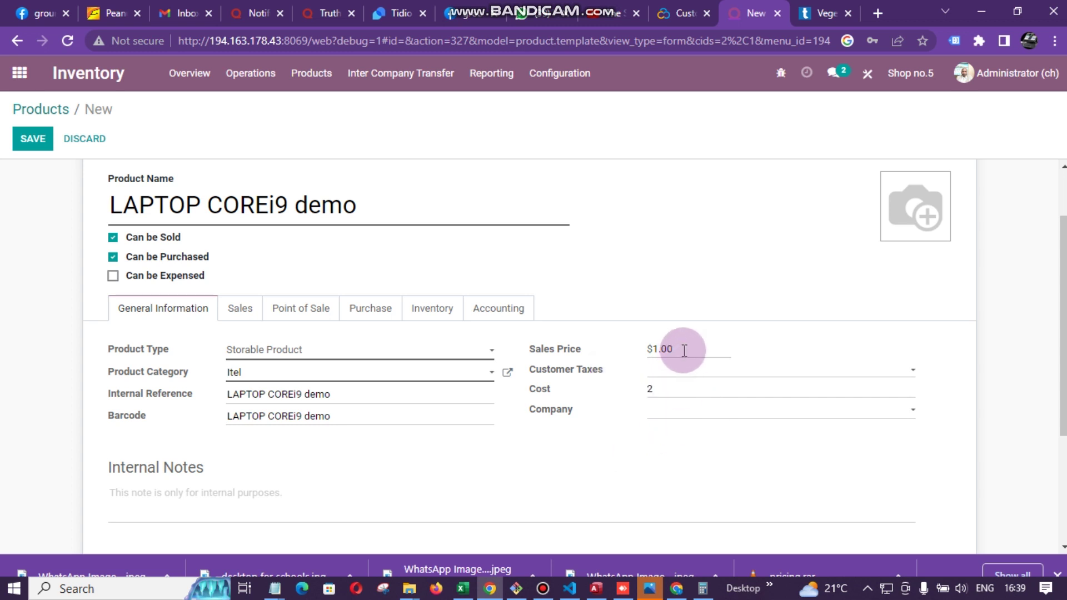
double_click(649, 388)
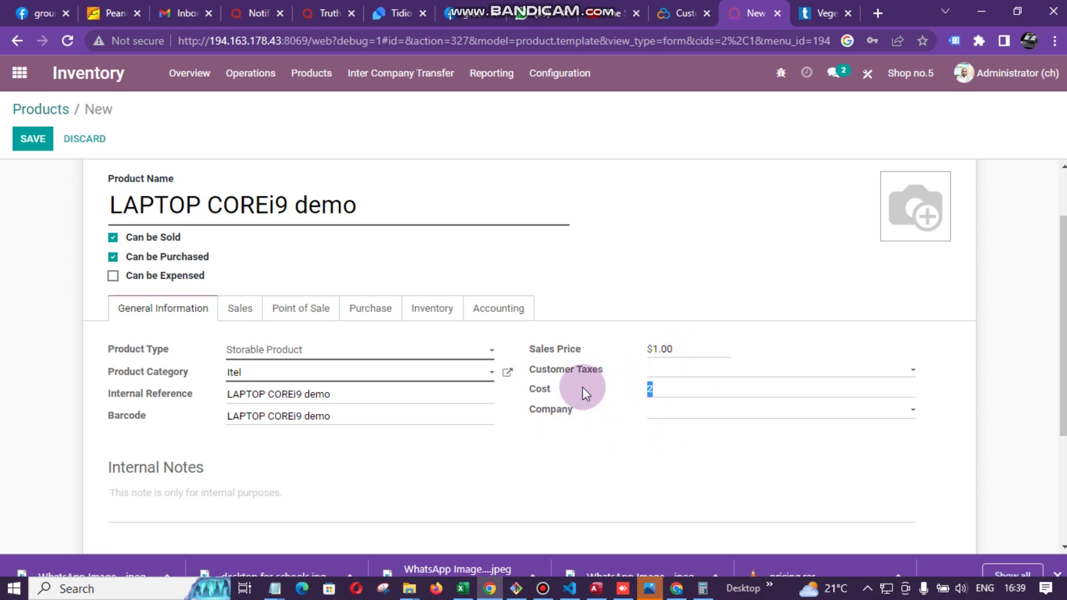
text(1.5)
double_click(695, 356)
text(2.5)
click(780, 375)
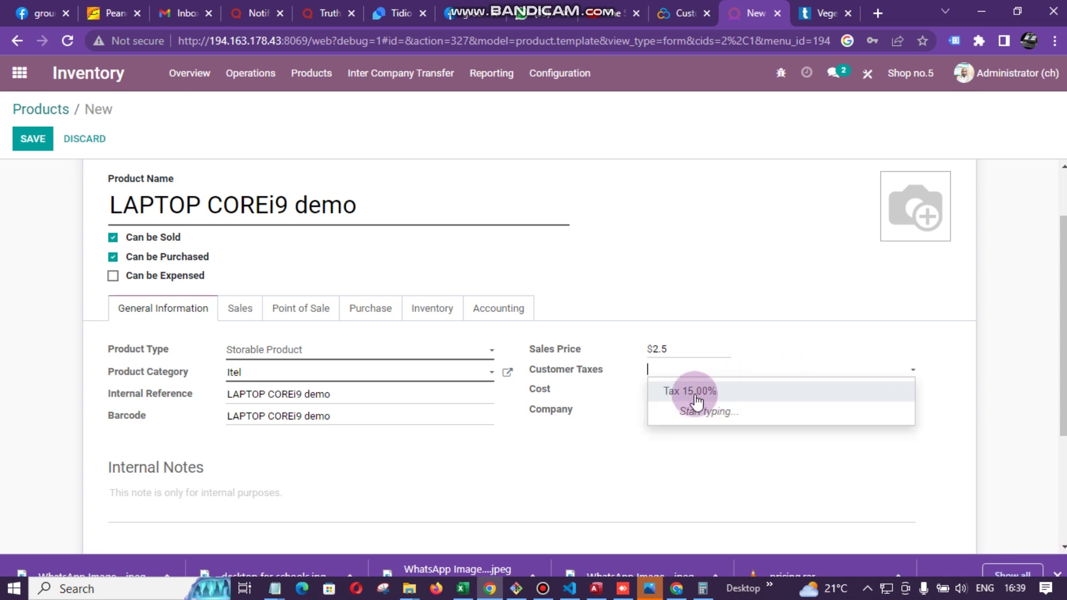
click(647, 451)
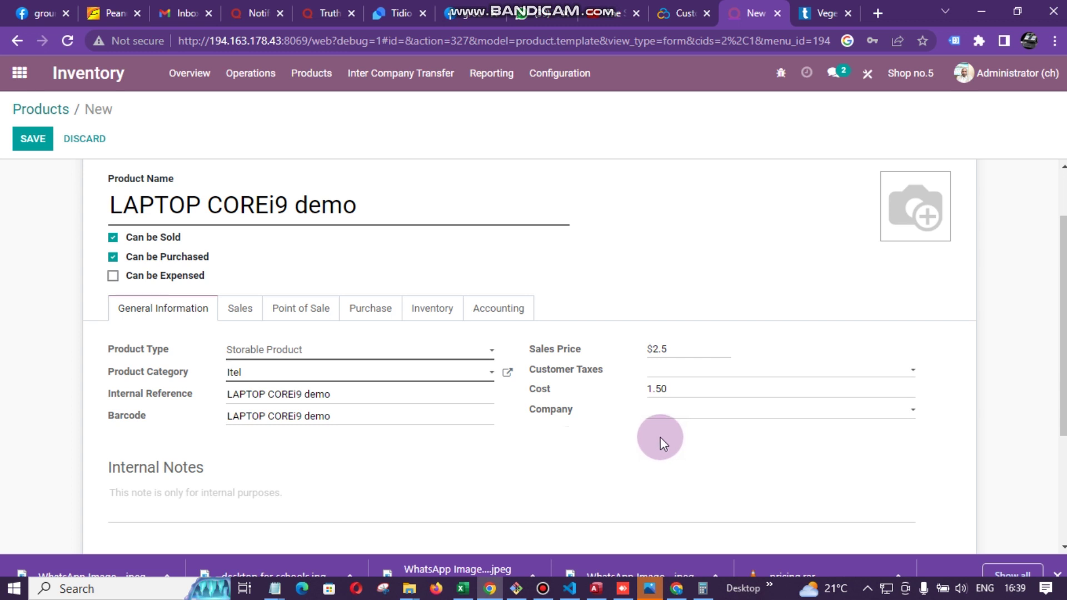
mouse_move(911, 195)
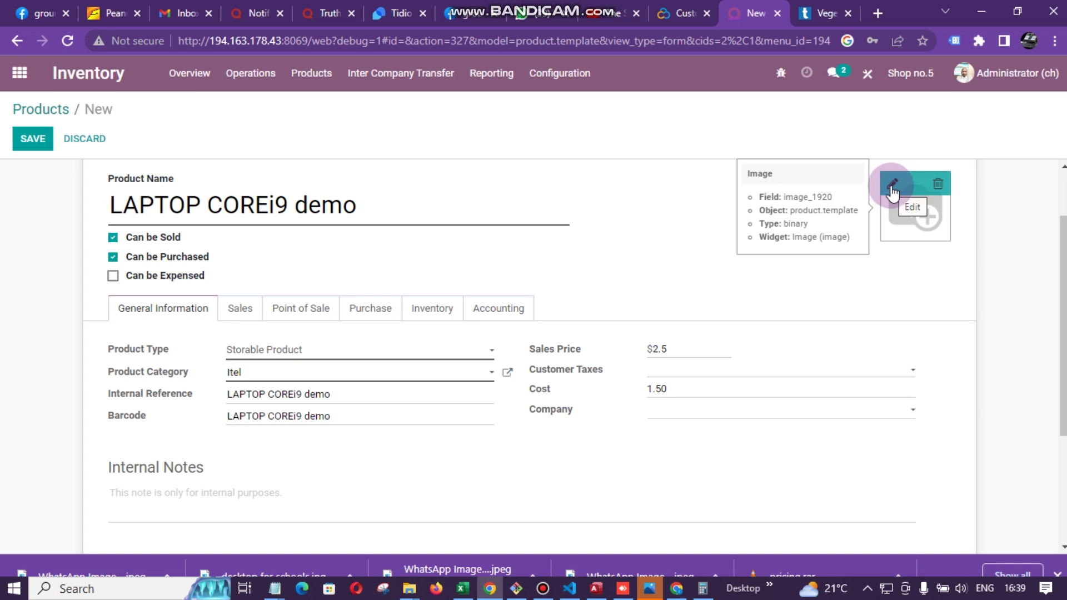
Upload shelve.jpg, then replace it with 'desktop for schools.jpg' as the product image.
click(892, 189)
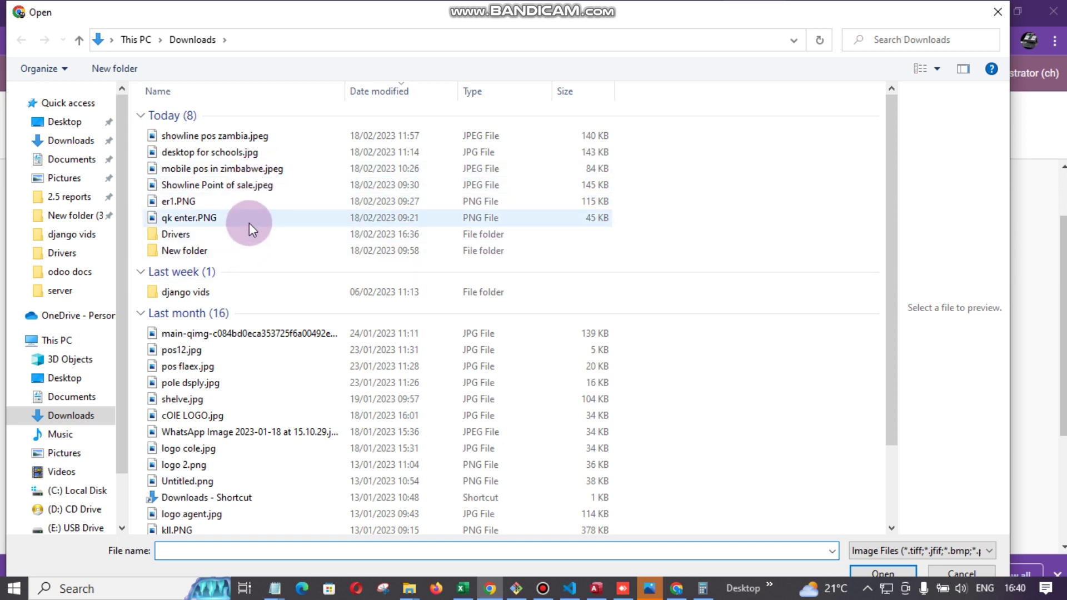
click(275, 394)
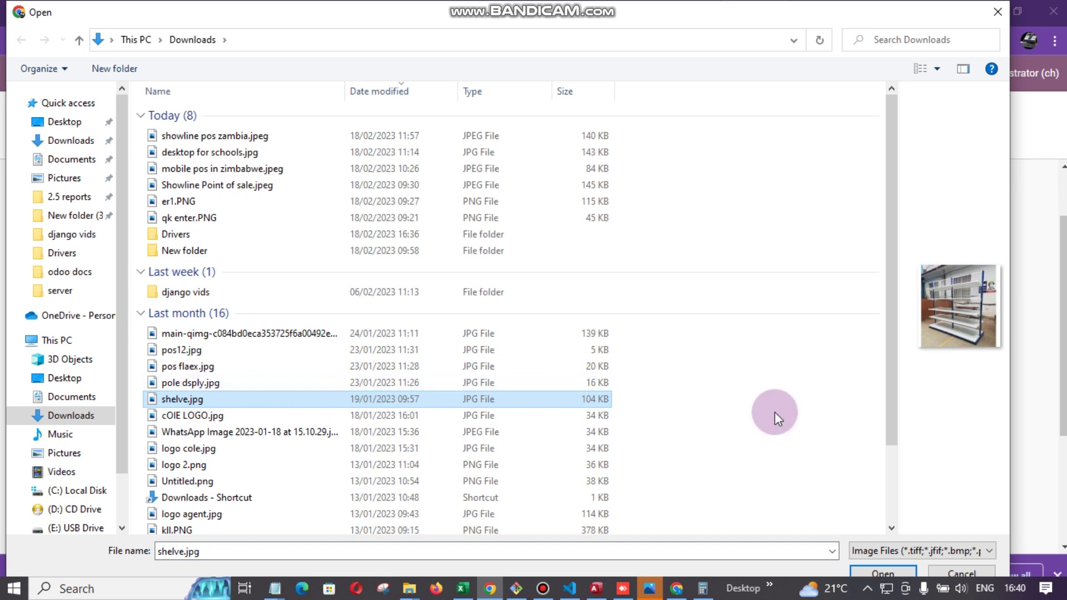
click(882, 573)
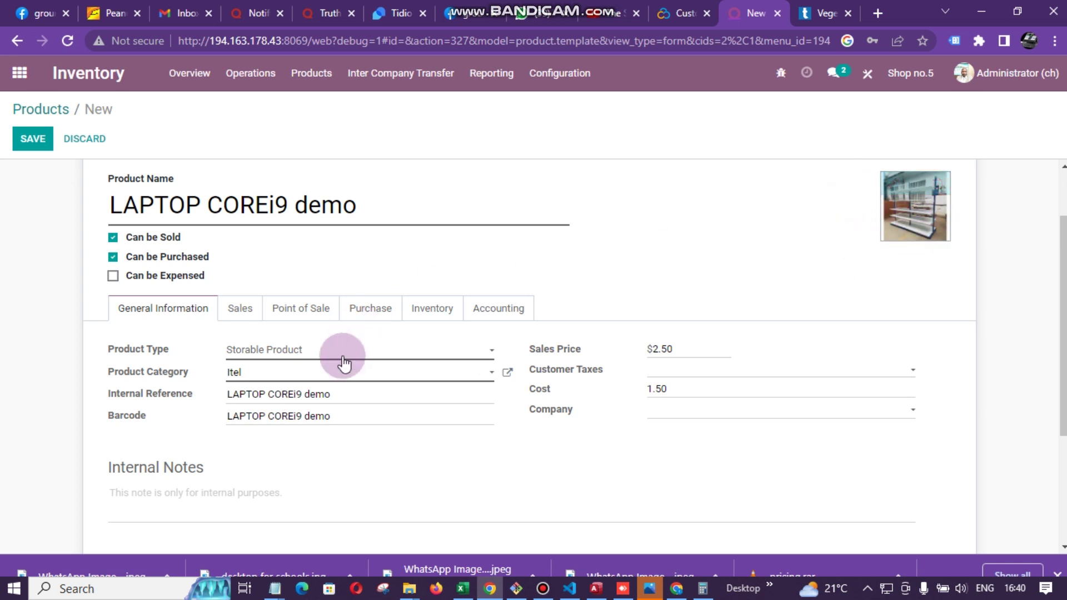
mouse_move(902, 194)
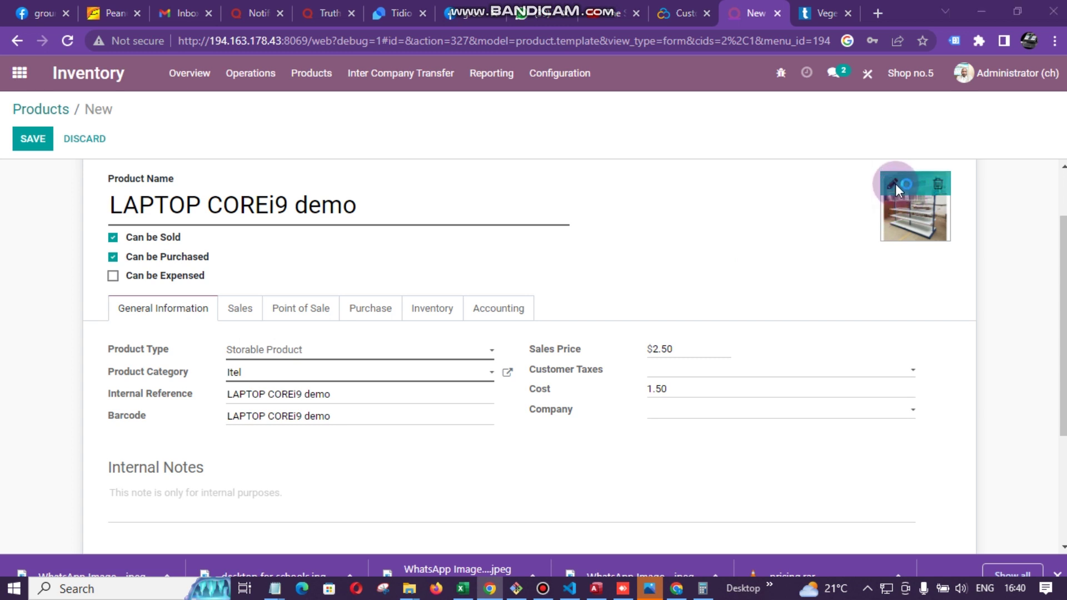
click(891, 186)
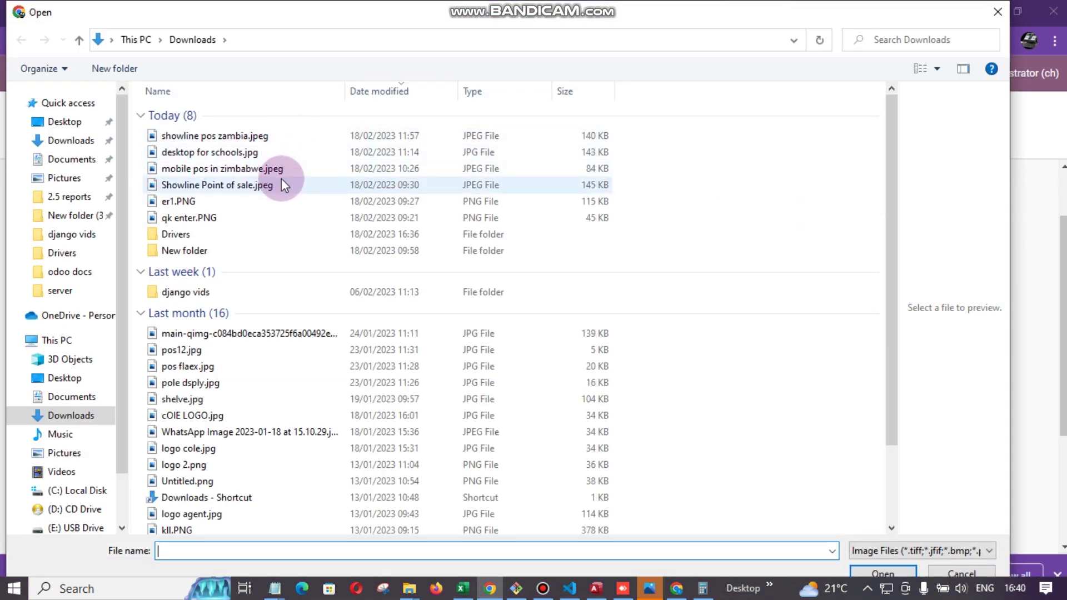
click(264, 153)
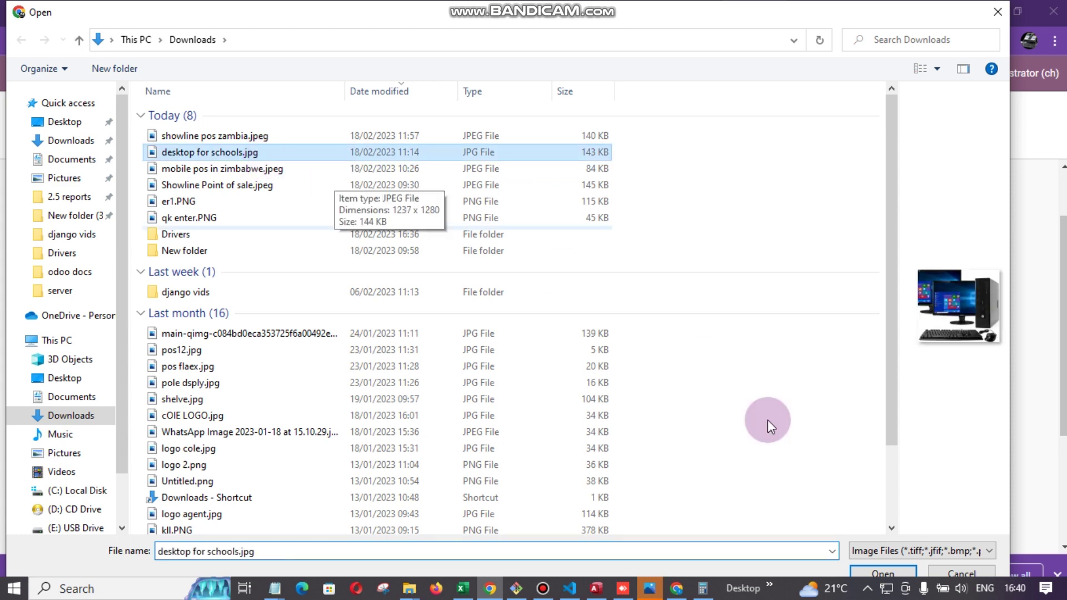
click(897, 575)
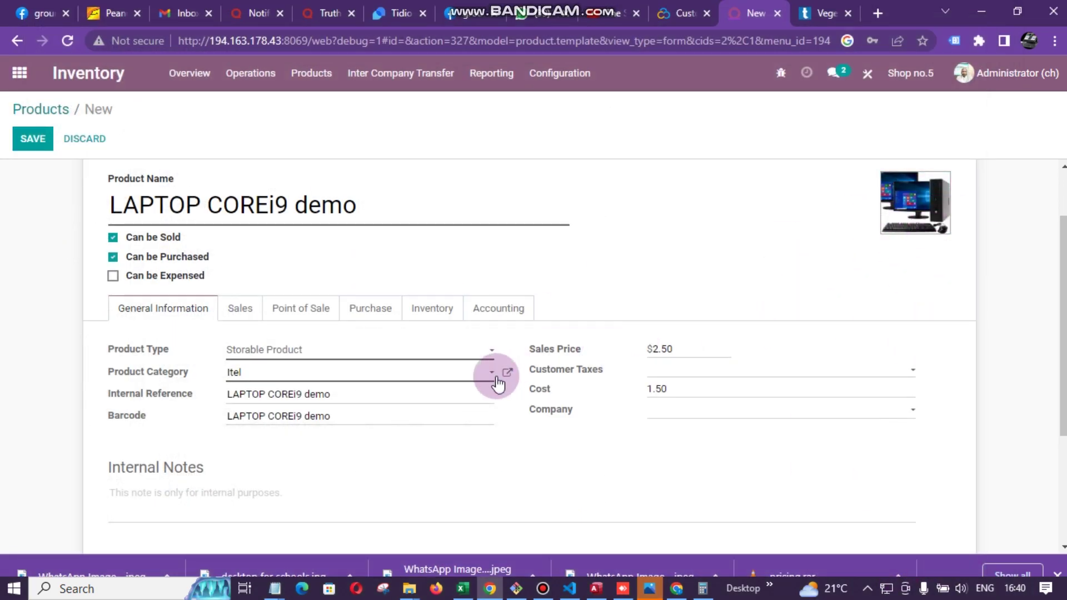
click(249, 320)
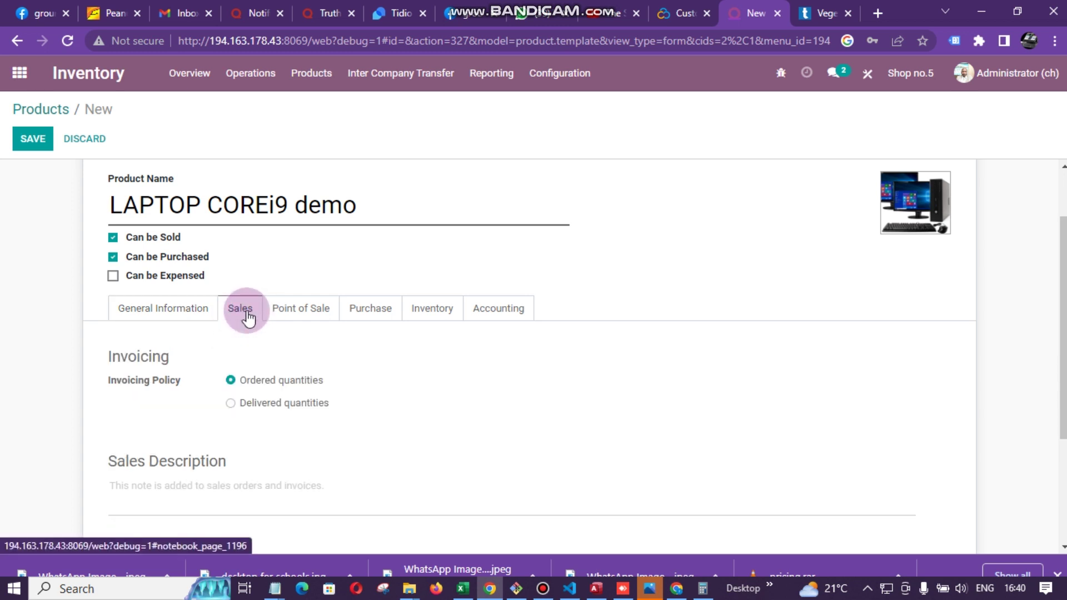
Make the laptop available in Point of Sale with a newly created MENU2 category.
click(303, 314)
click(232, 350)
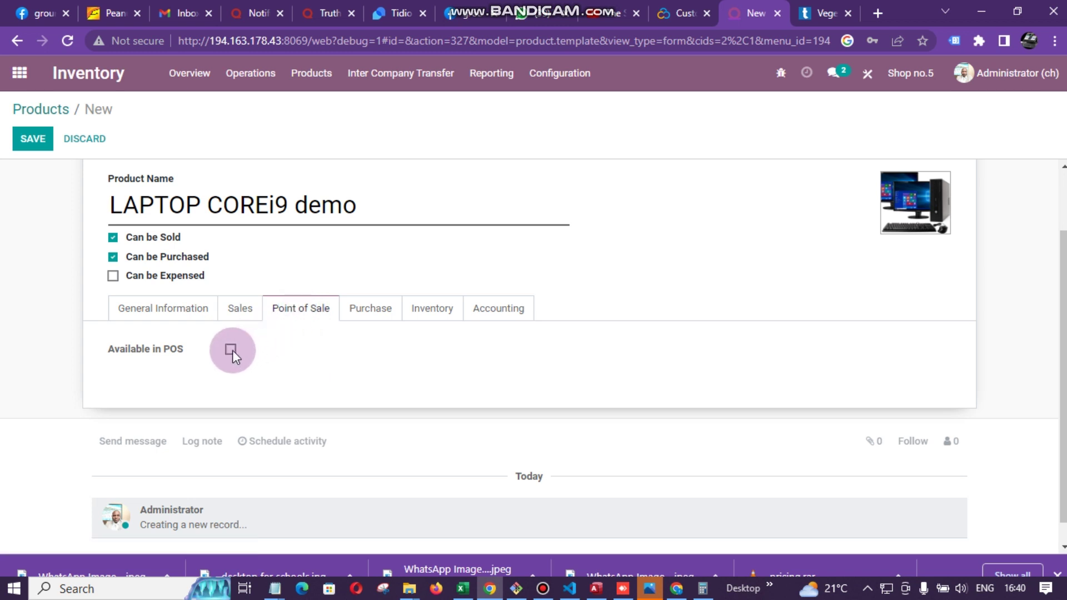
click(238, 375)
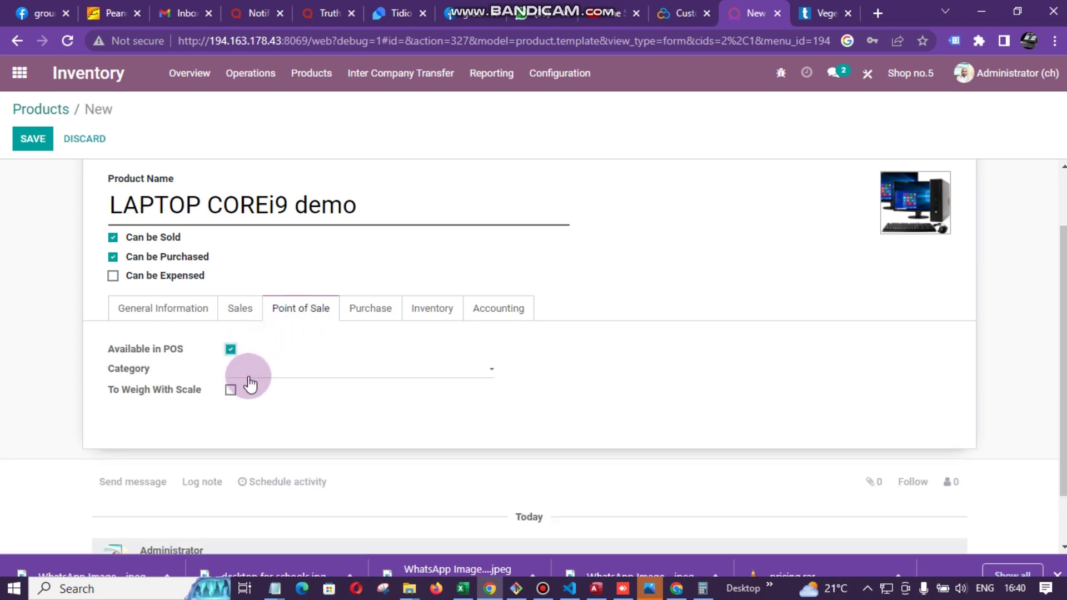
click(230, 354)
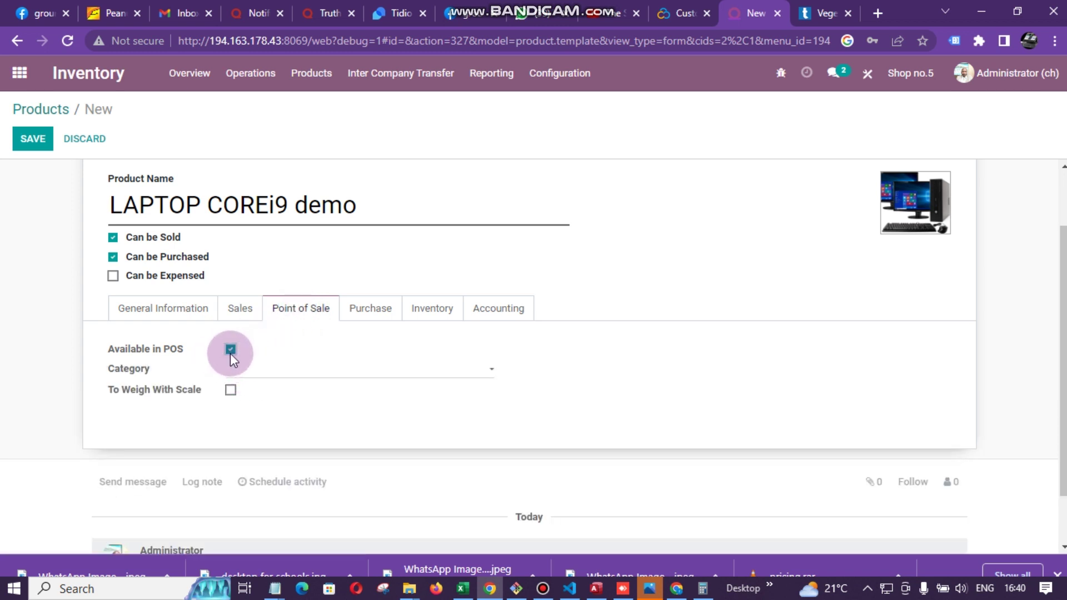
click(300, 379)
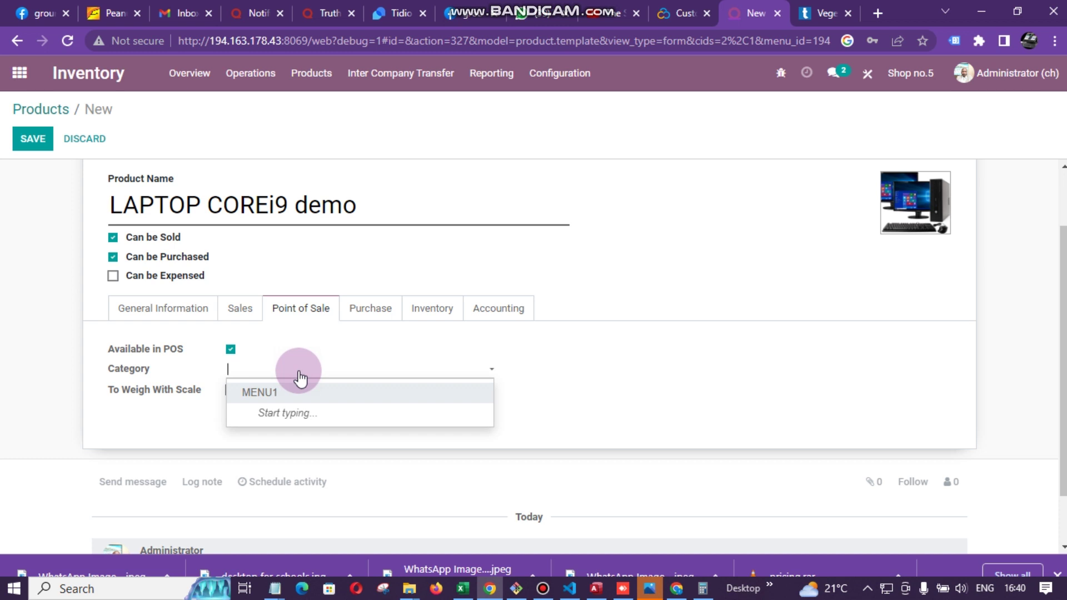
text(menu)
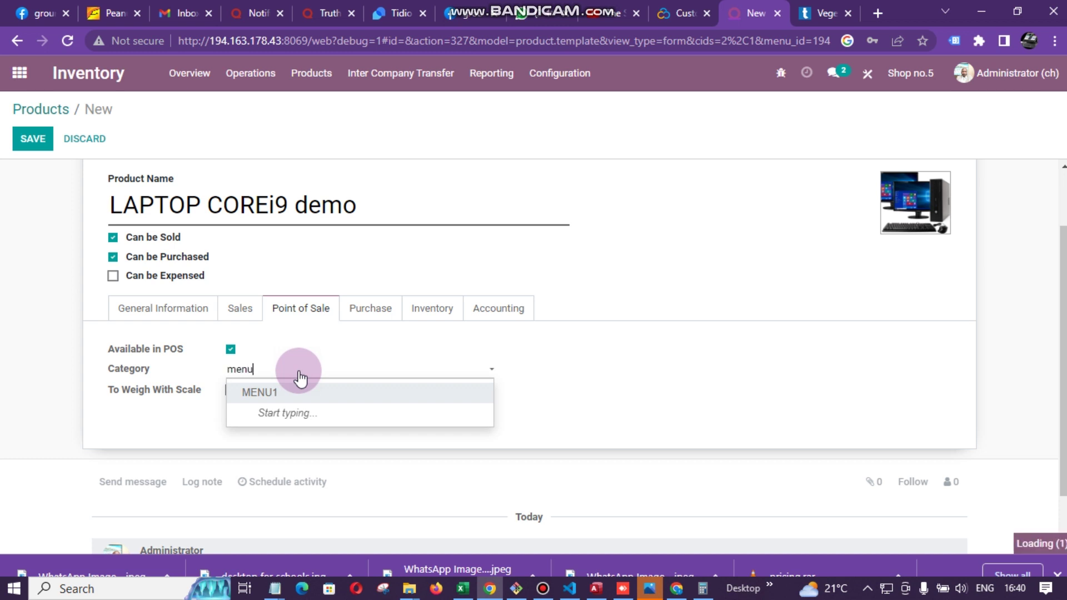
key(BackSpace)
key(BackSpace)
text(MENU2)
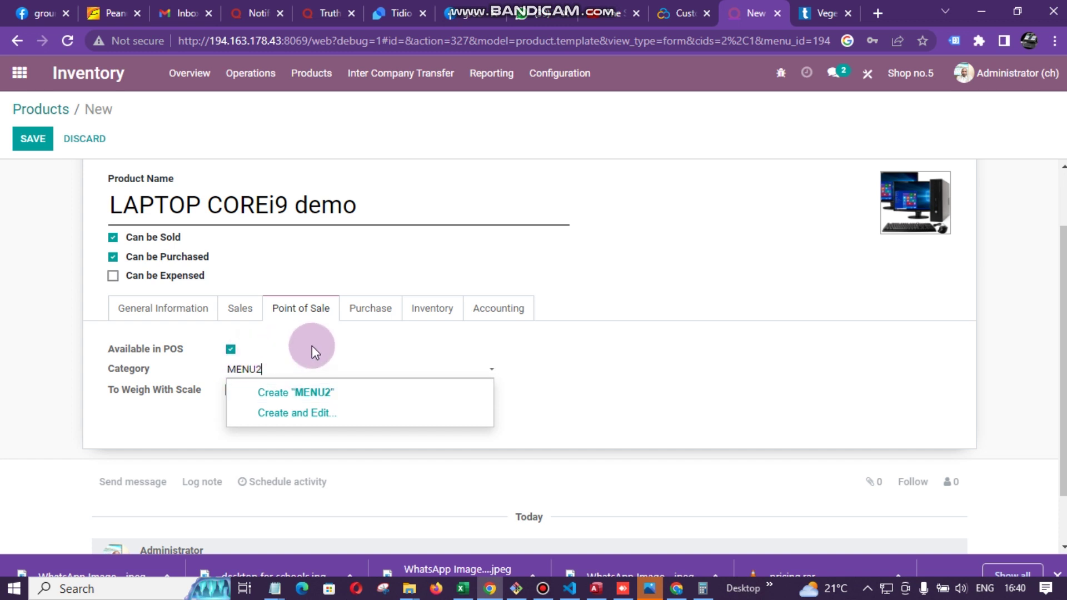
click(342, 396)
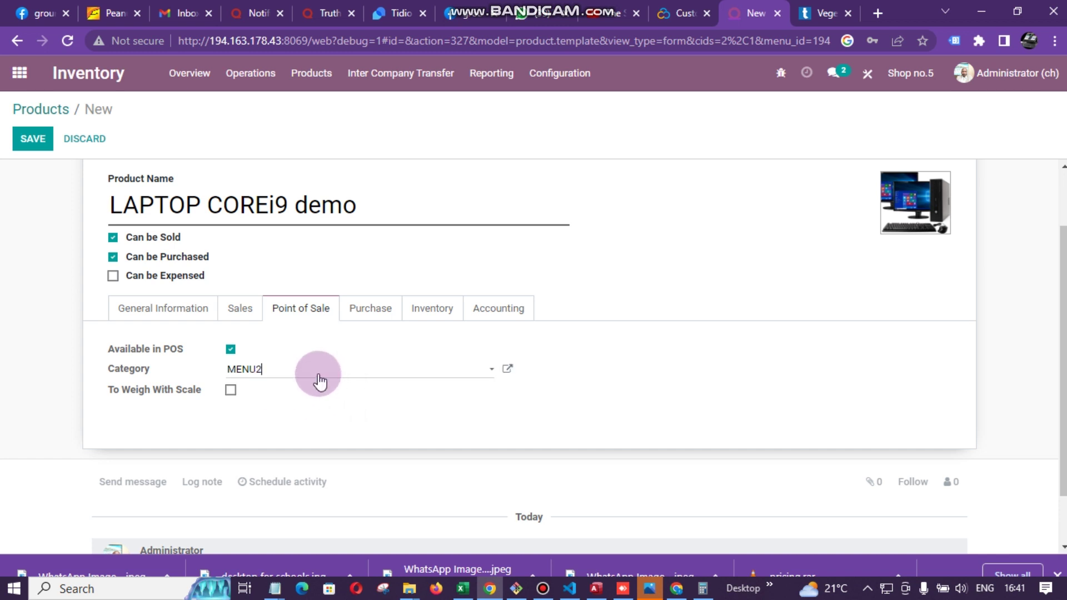
Set the product's Inventory tracking to By Unique Serial Number.
click(369, 310)
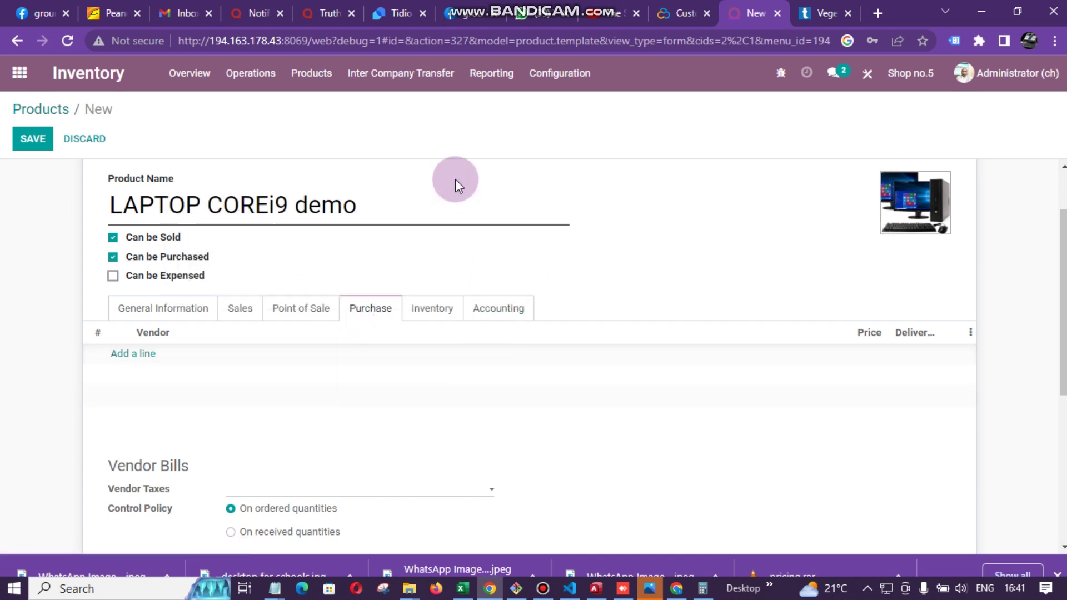
click(433, 315)
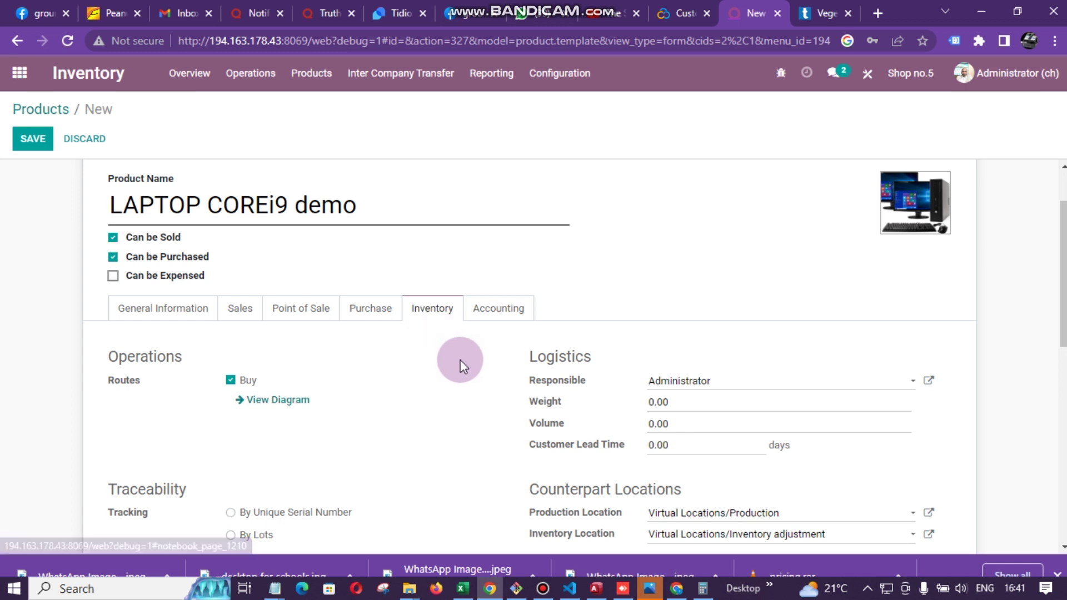
scroll(455, 365, down, 1)
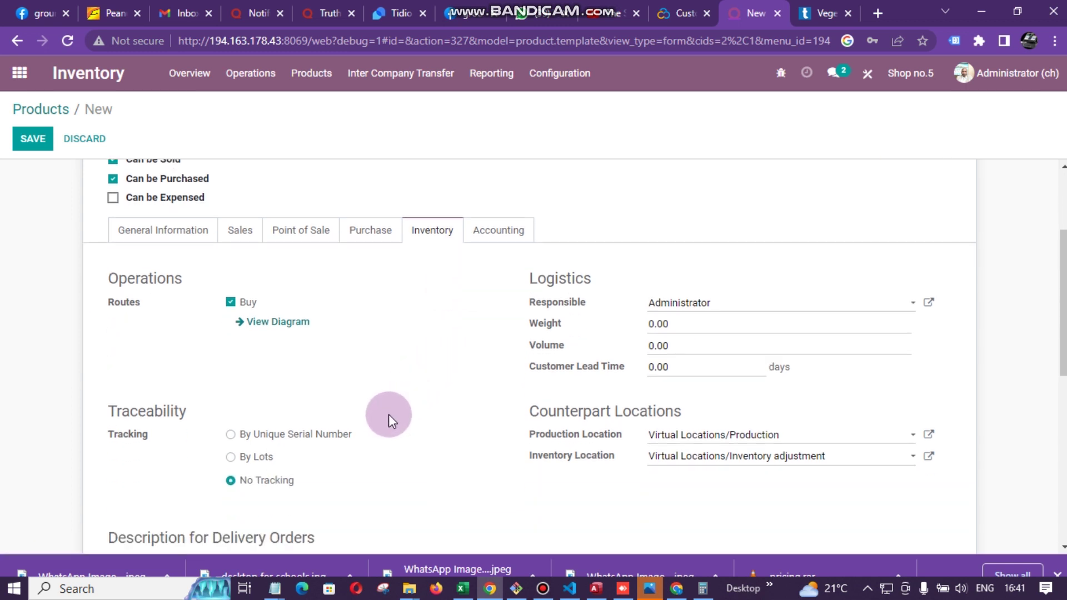
click(230, 434)
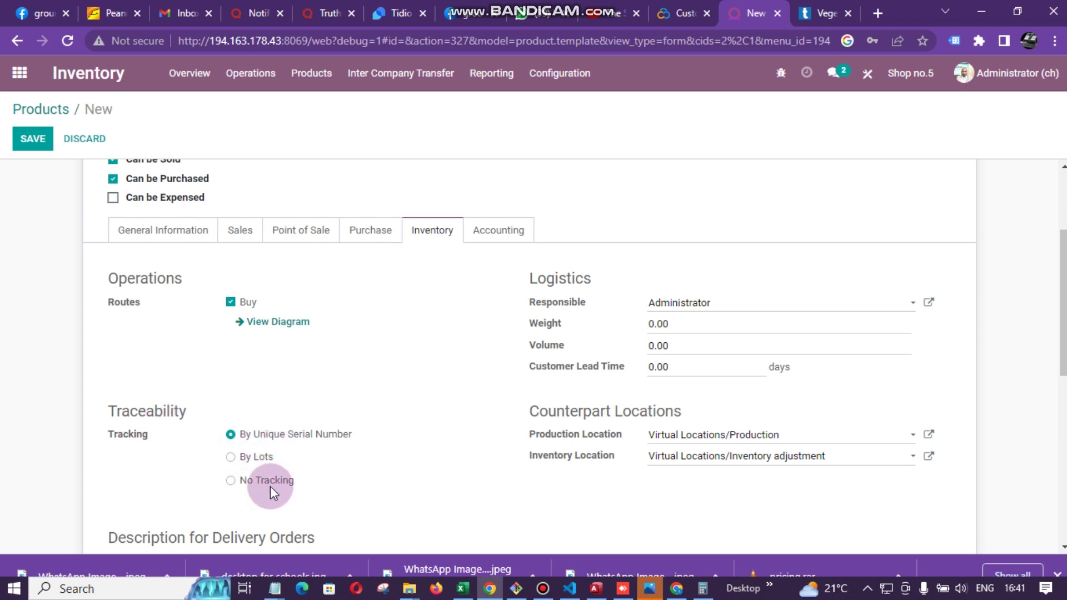
click(248, 481)
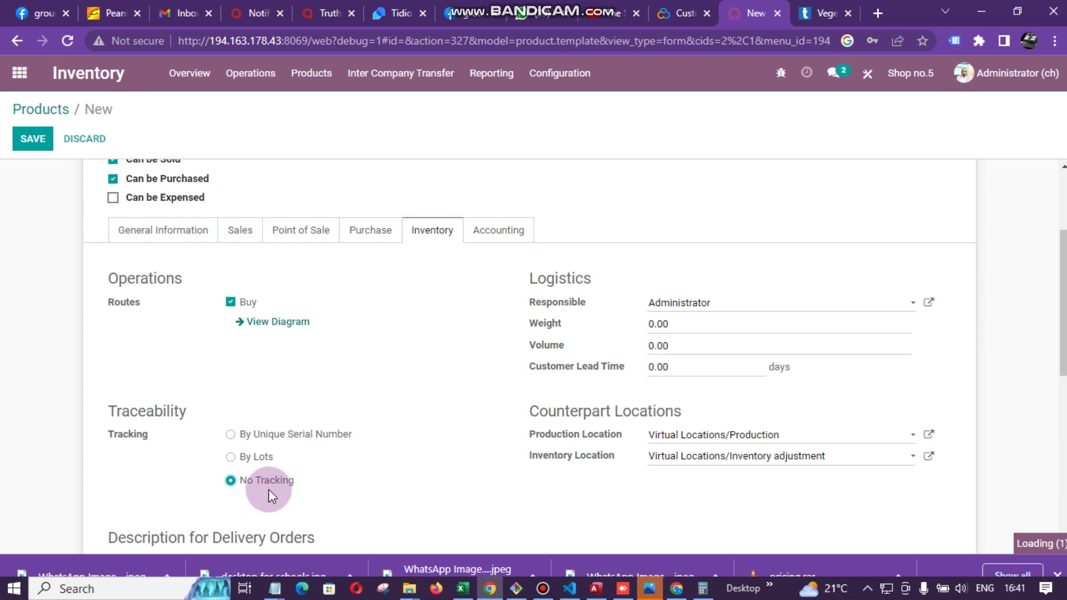
click(233, 435)
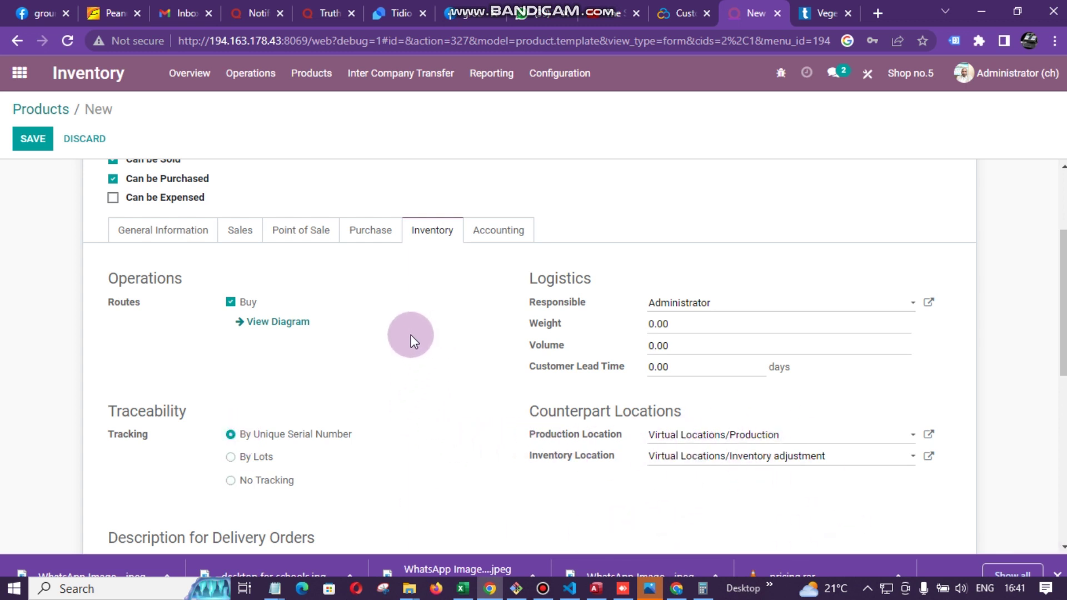
click(499, 245)
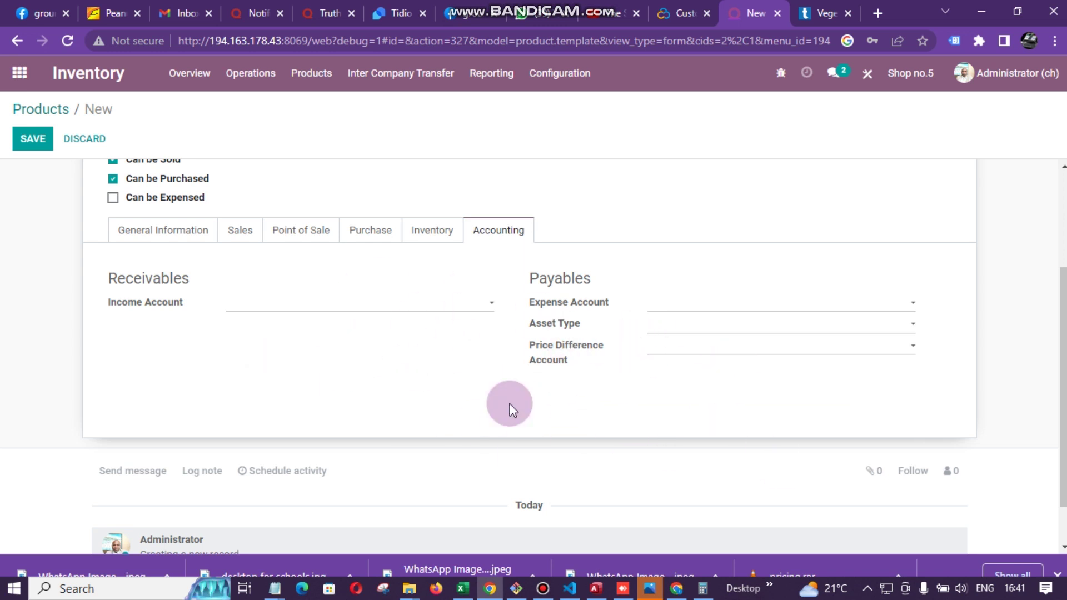
Review the General Information, MENU2 POS category and serial-number tracking across the form's tabs.
click(179, 237)
scroll(277, 286, up, 3)
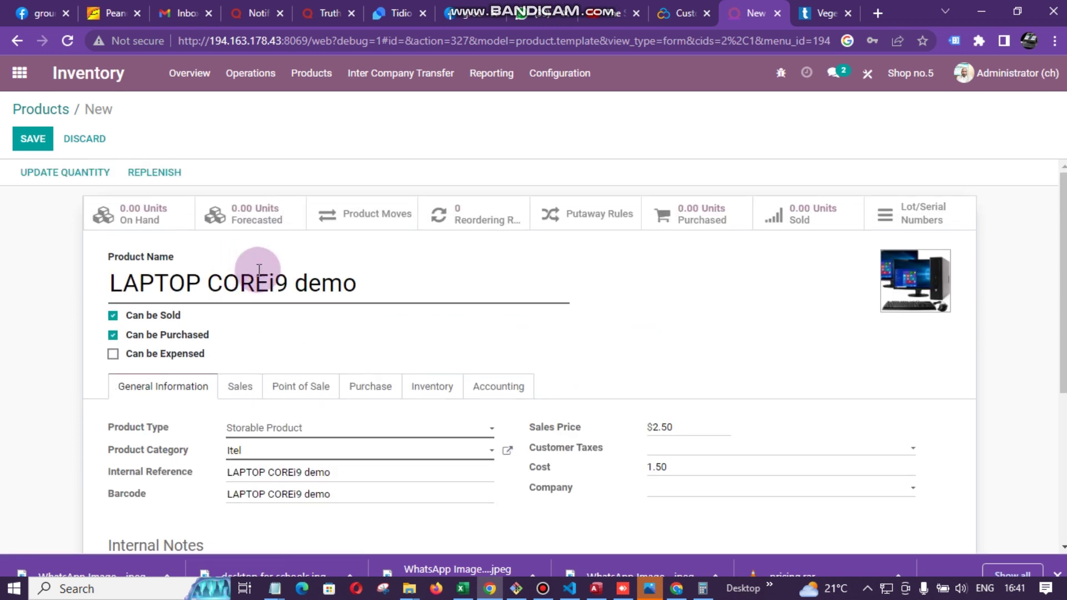
scroll(298, 334, down, 3)
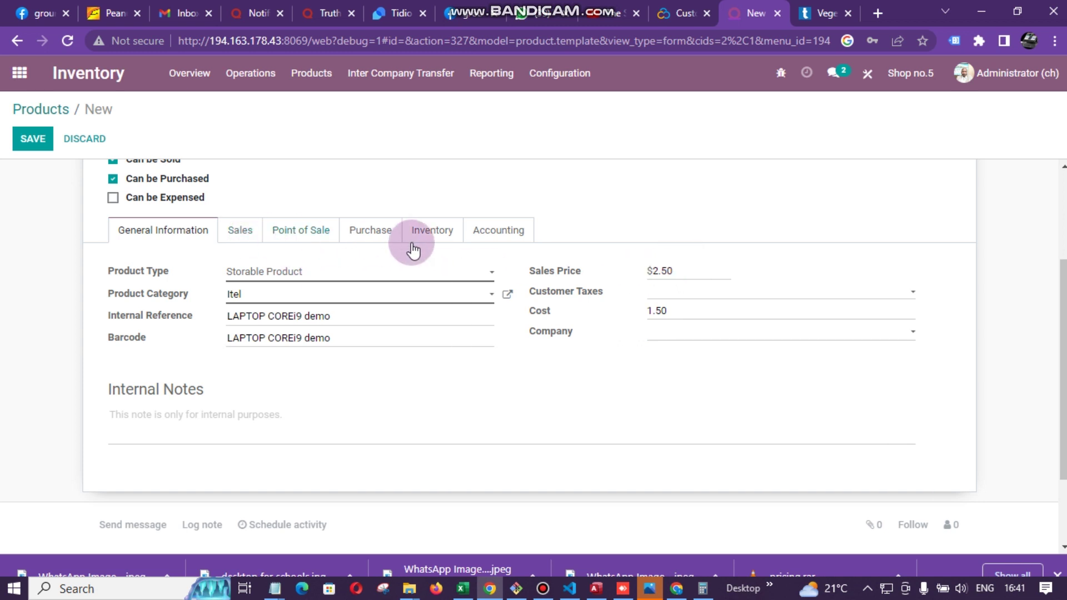
click(311, 233)
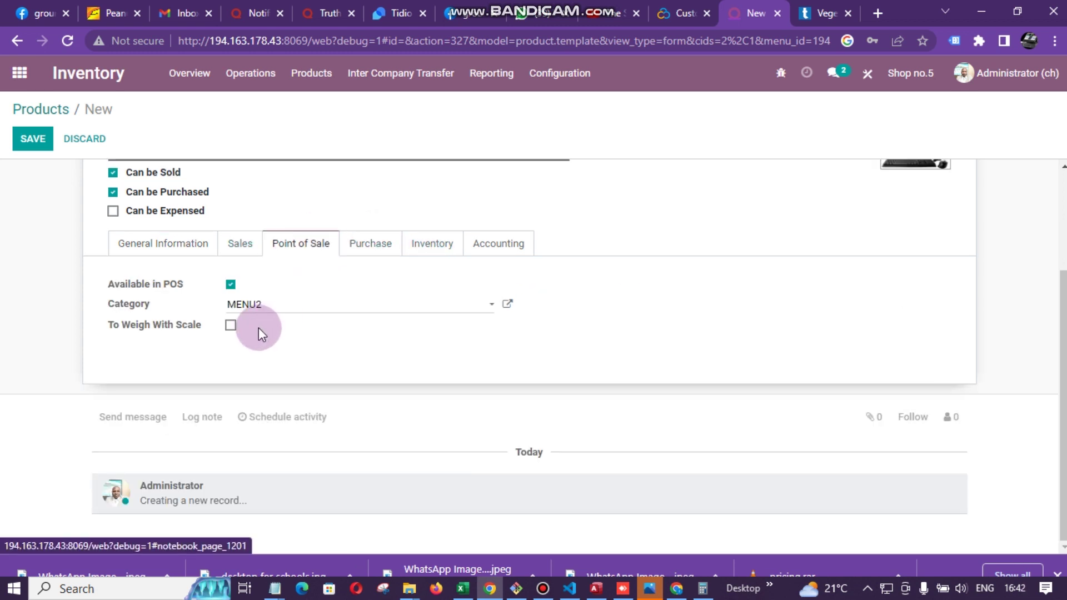
click(437, 247)
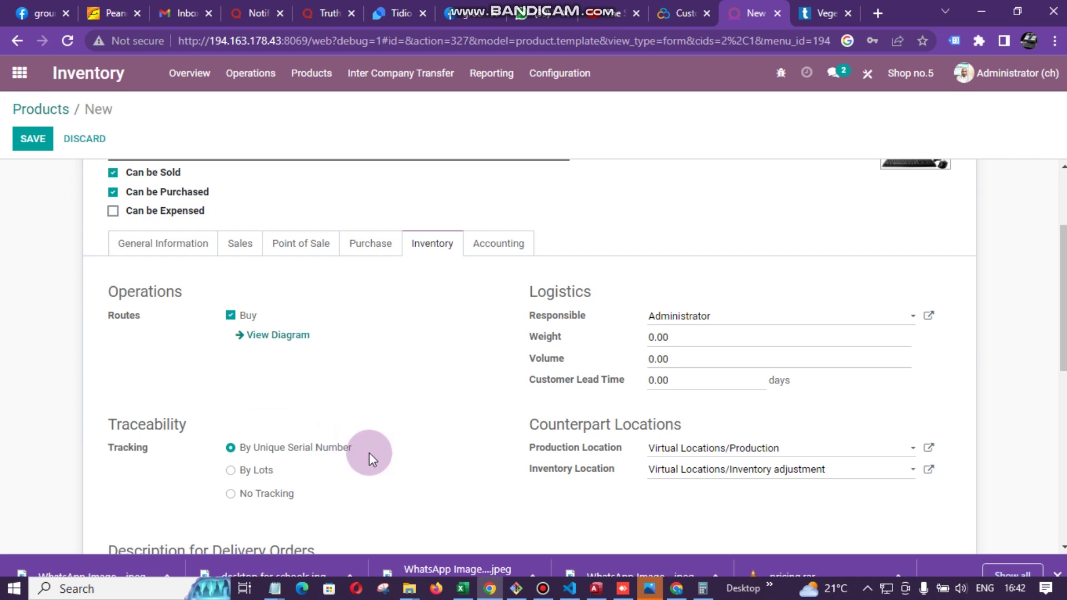
scroll(349, 411, up, 3)
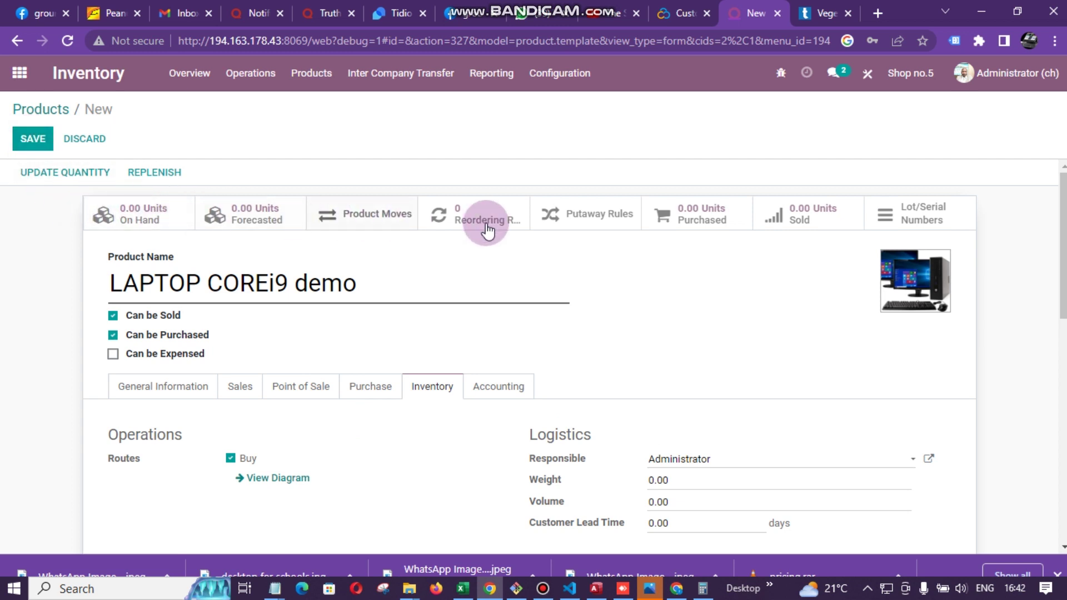
Save the LAPTOP COREi9 demo product and verify Tracking shows By Unique Serial Number.
click(35, 140)
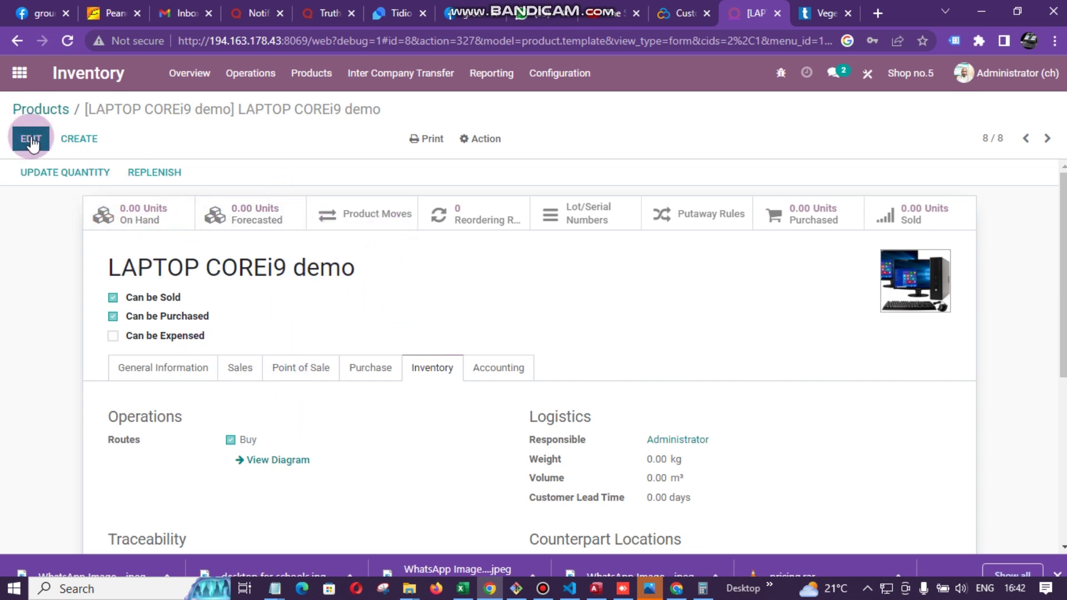
scroll(500, 430, down, 3)
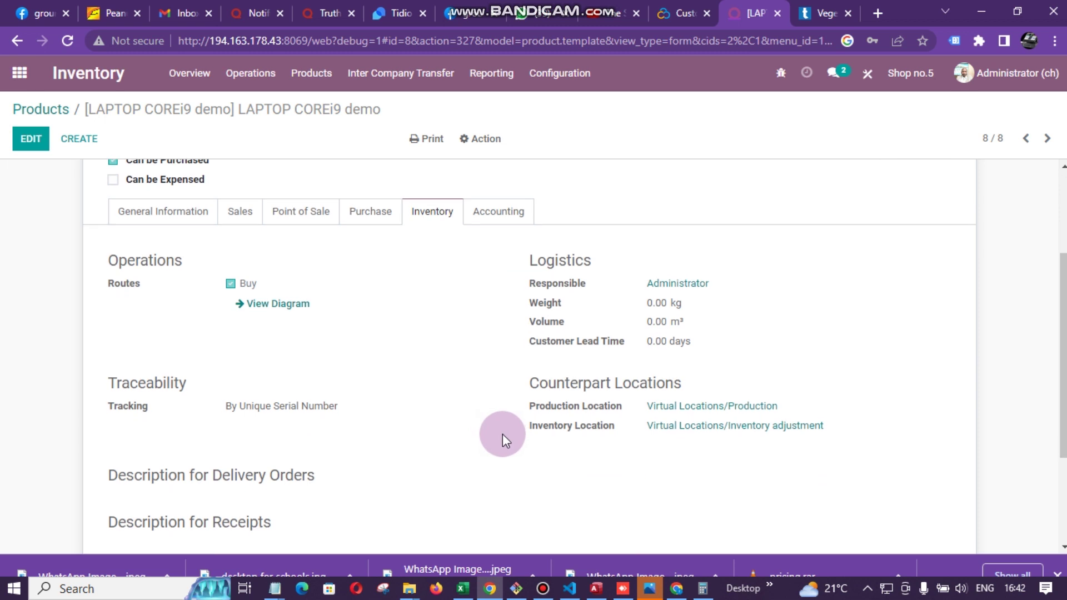
scroll(502, 434, up, 3)
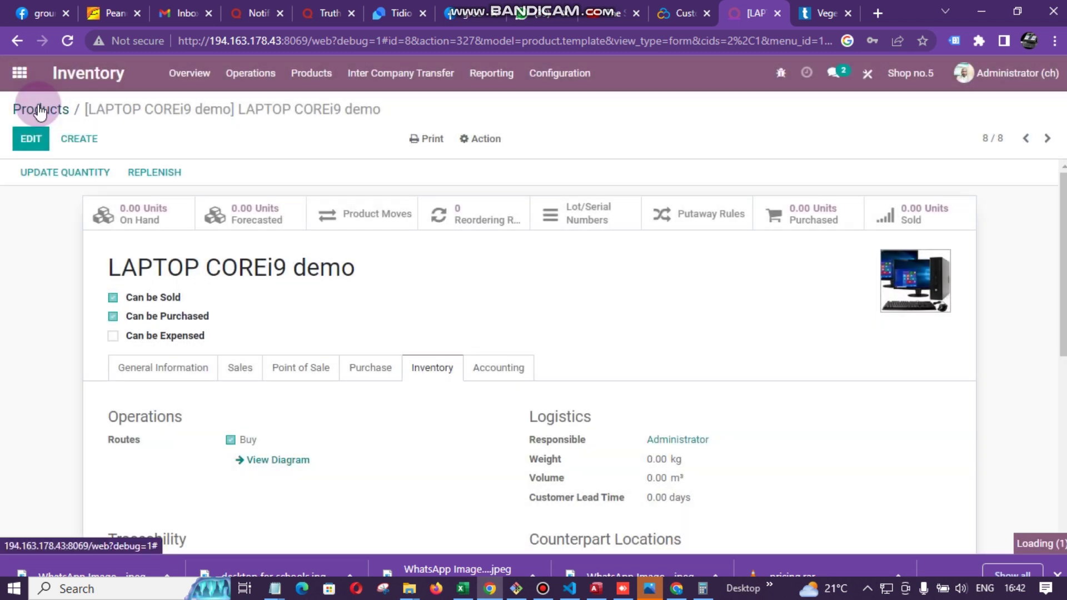
Return to the Products list, open the LAPTOP COREi9 demo row, then begin a new product record.
click(39, 111)
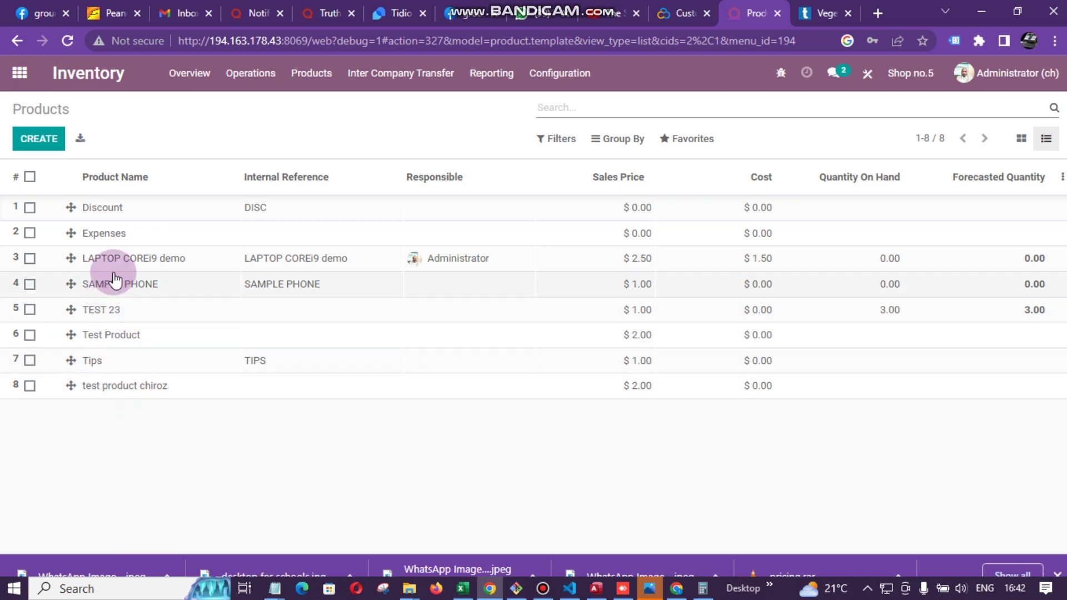
click(191, 264)
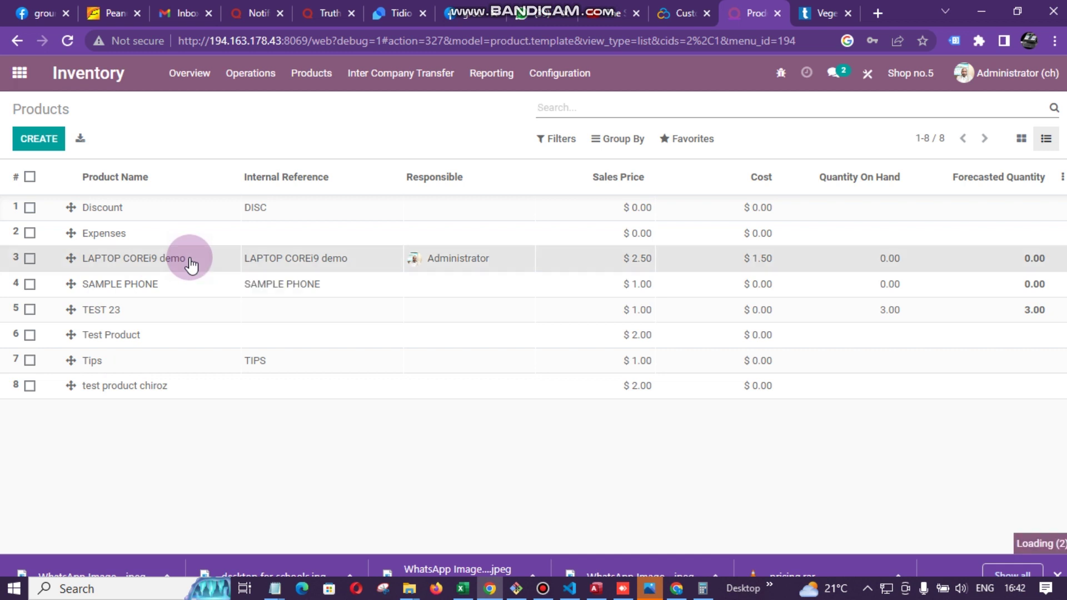
click(52, 149)
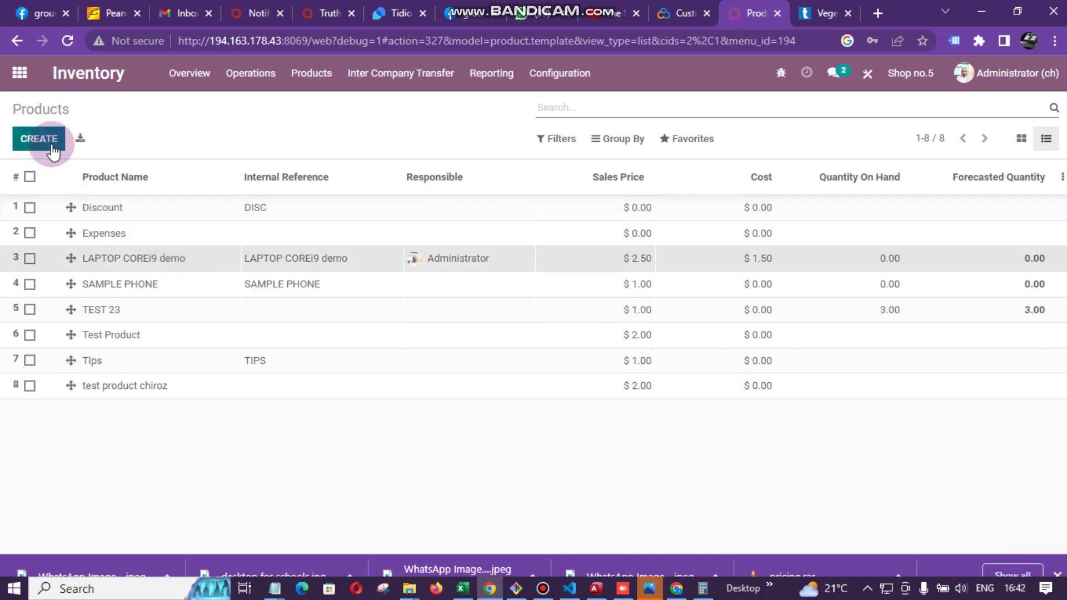